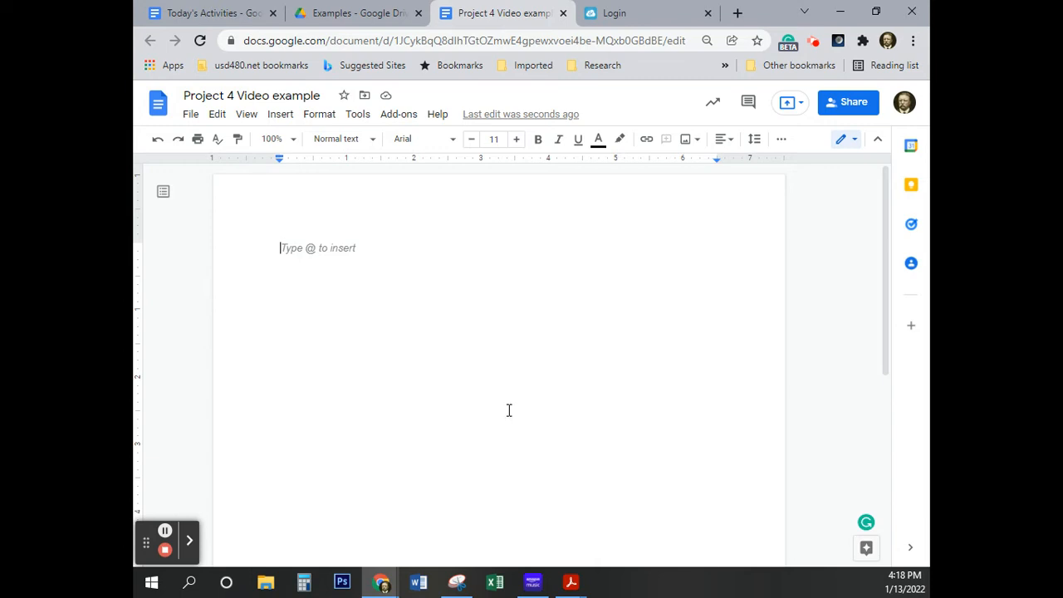
Insert a table with 3 columns and 6 rows into the blank document
{"action": "left_click", "coordinate": [282, 116]}
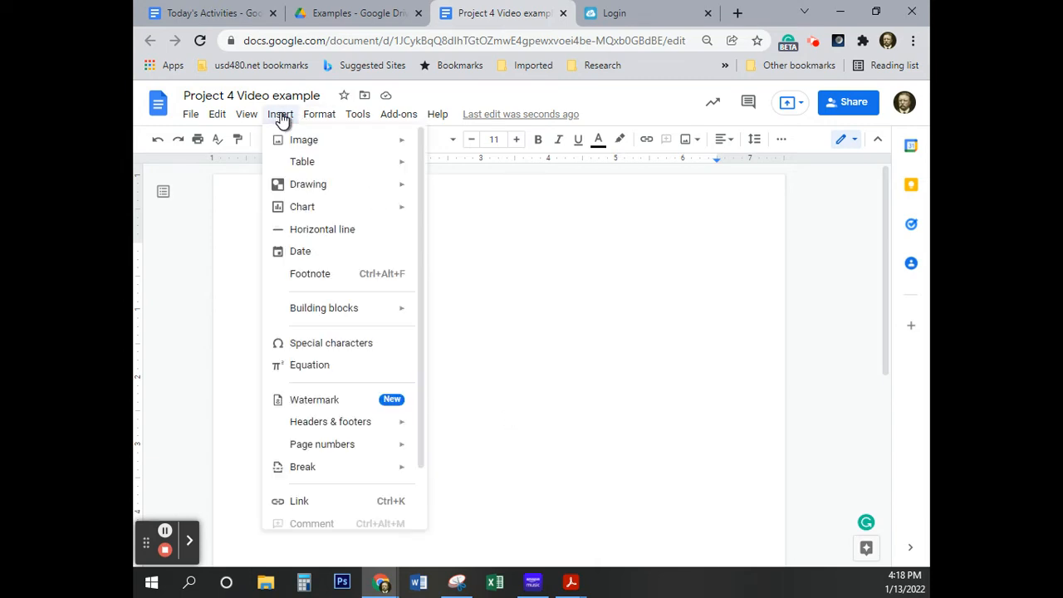
{"action": "mouse_move", "coordinate": [311, 166]}
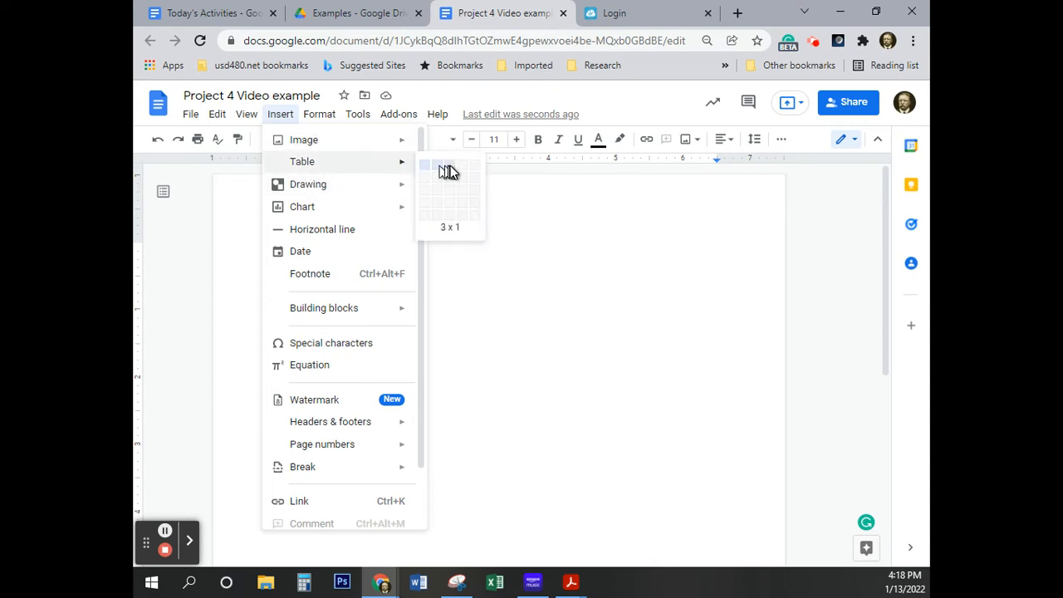
{"action": "left_click", "coordinate": [447, 226]}
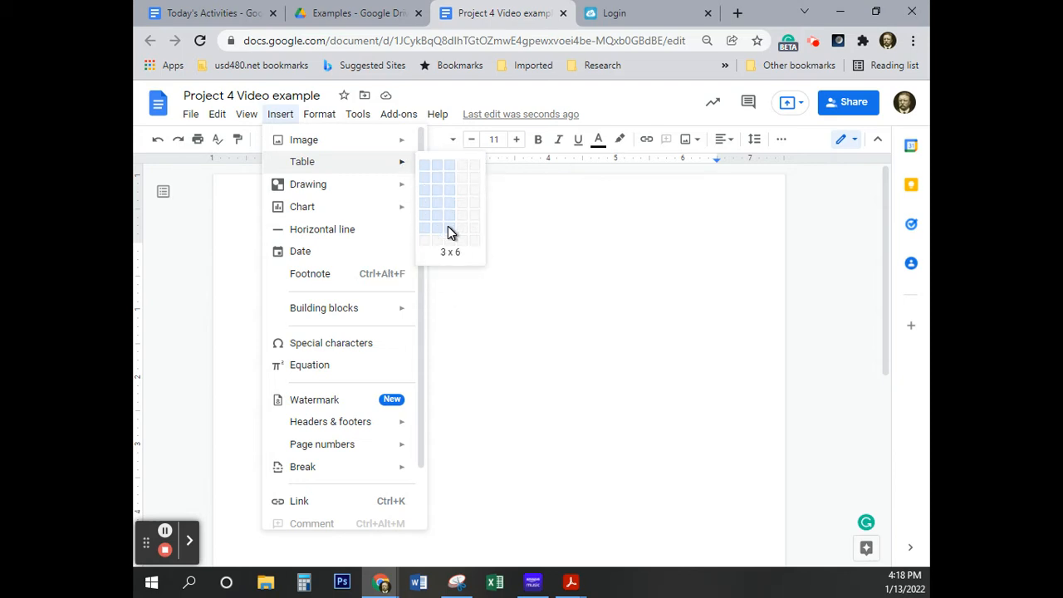
{"action": "left_click", "coordinate": [448, 226]}
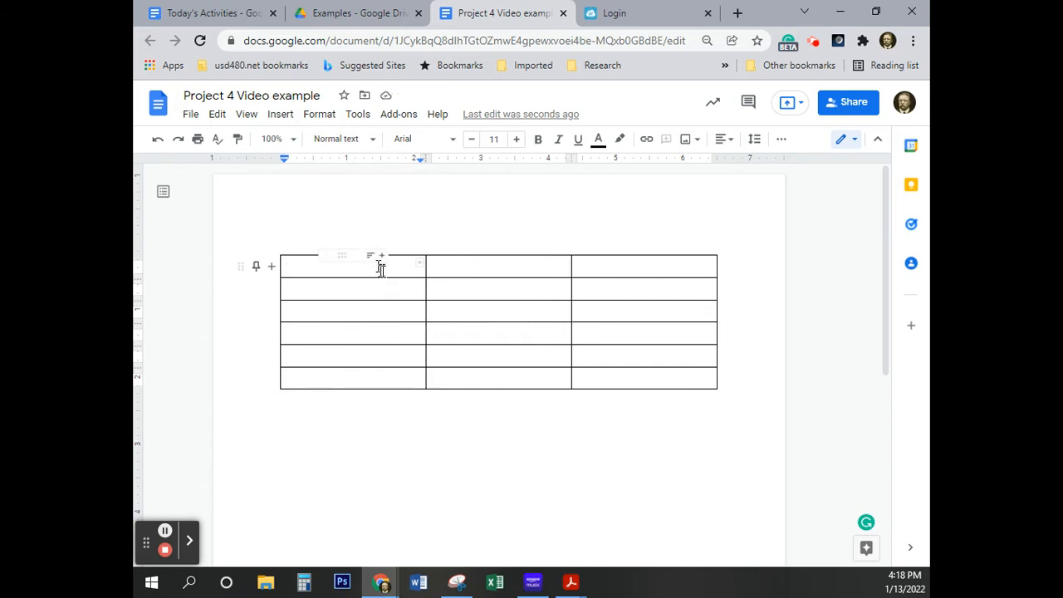
Set the width of the table's first two columns to 1 inch
{"action": "left_click_drag", "start_coordinate": [299, 266], "coordinate": [544, 374]}
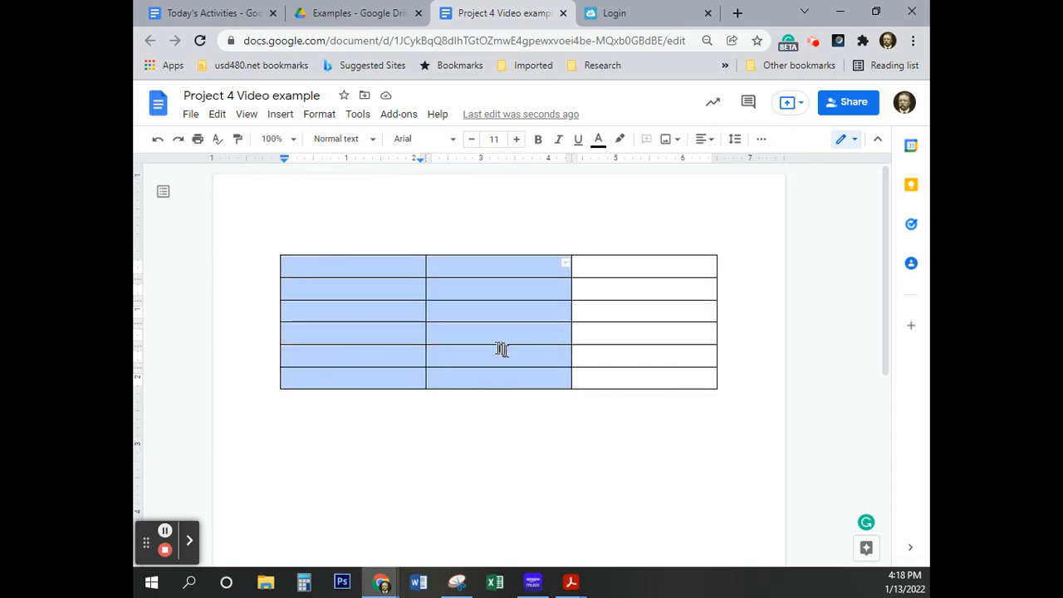
{"action": "left_click", "coordinate": [351, 274]}
{"action": "left_click", "coordinate": [301, 266]}
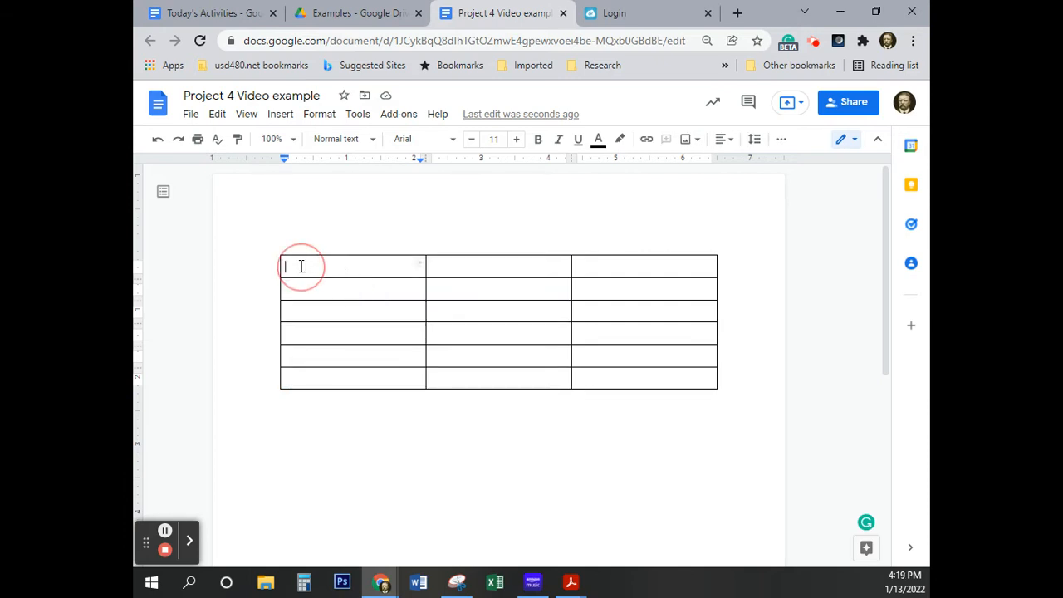
{"action": "left_click_drag", "start_coordinate": [300, 265], "coordinate": [488, 375]}
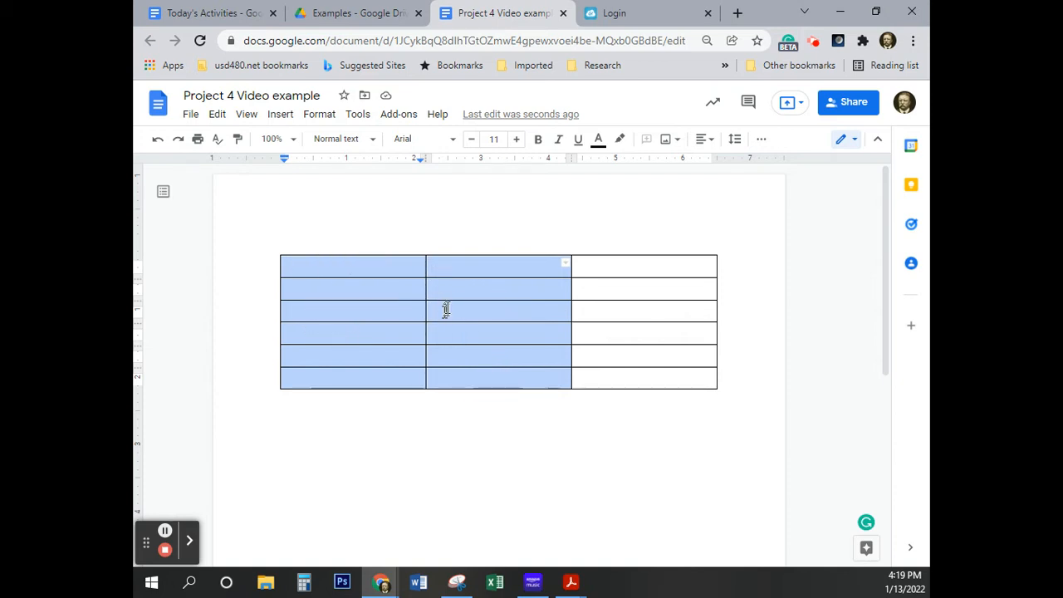
{"action": "right_click", "coordinate": [488, 314]}
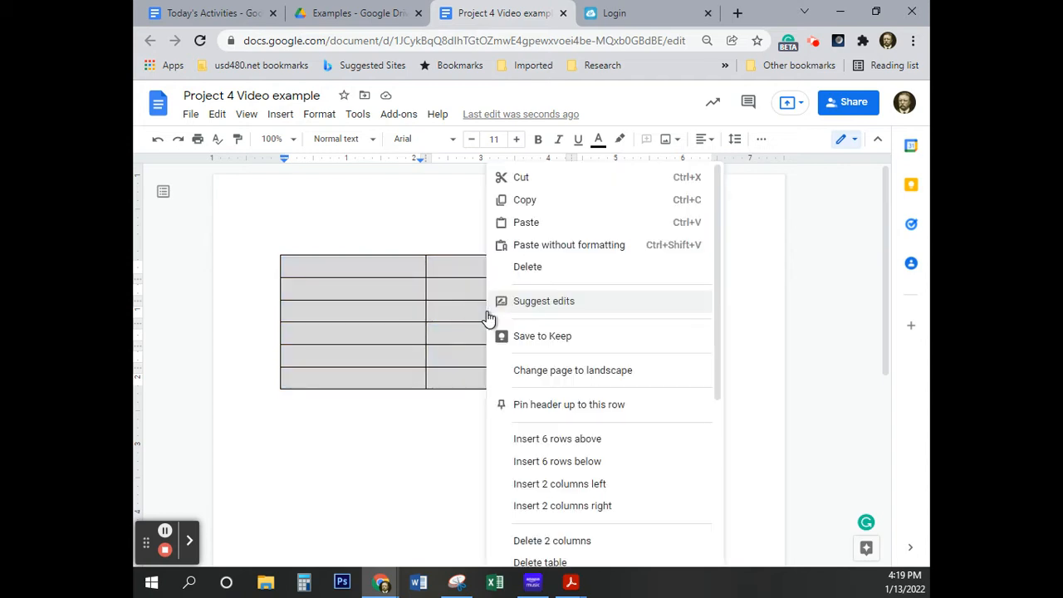
{"action": "scroll", "coordinate": [542, 365], "scroll_direction": "down", "scroll_amount": 3}
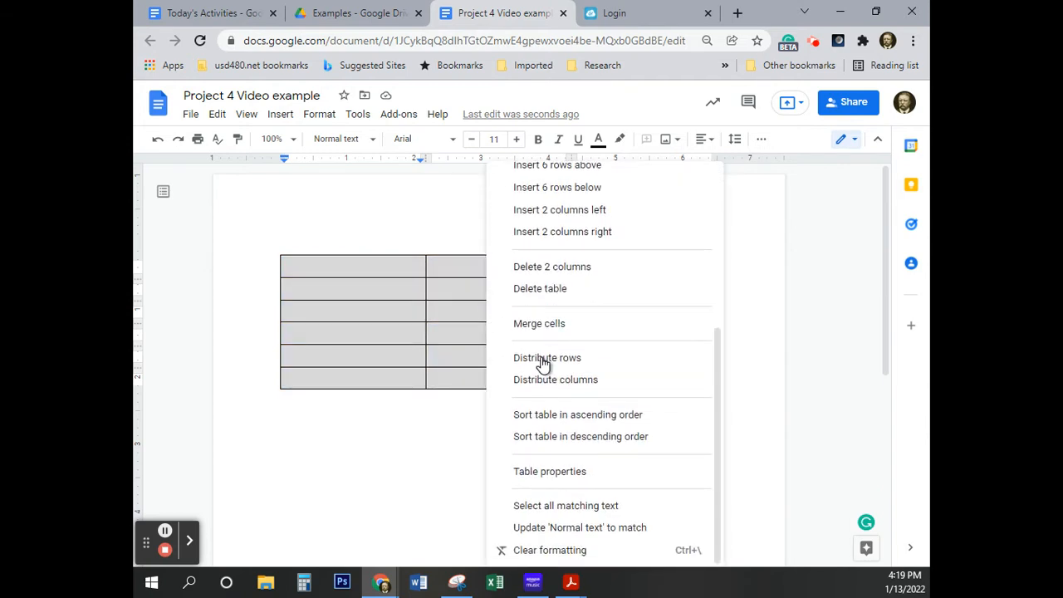
{"action": "left_click", "coordinate": [532, 472]}
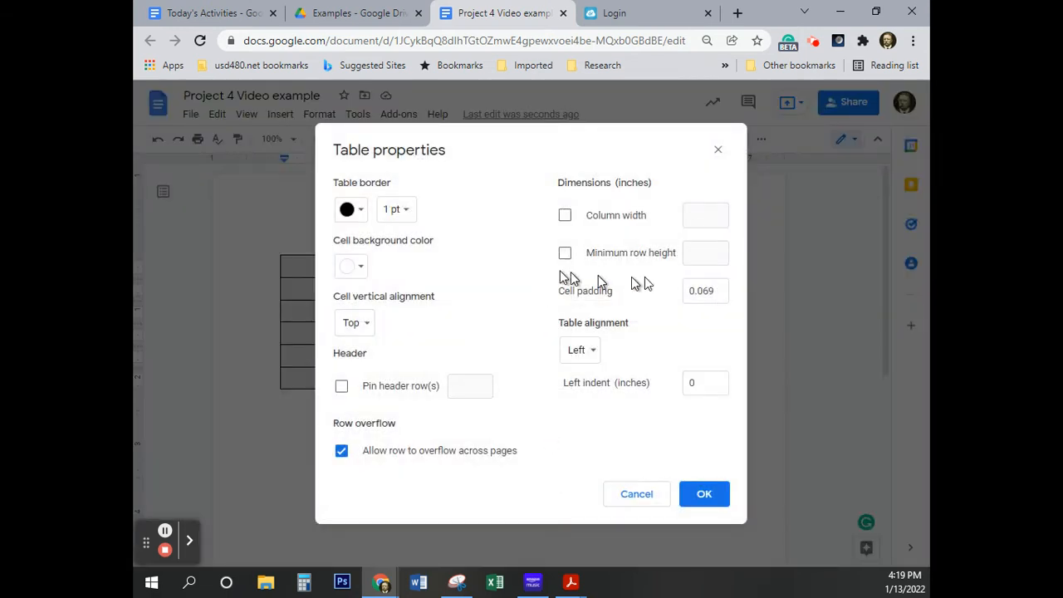
{"action": "left_click", "coordinate": [564, 216]}
{"action": "left_click", "coordinate": [692, 215]}
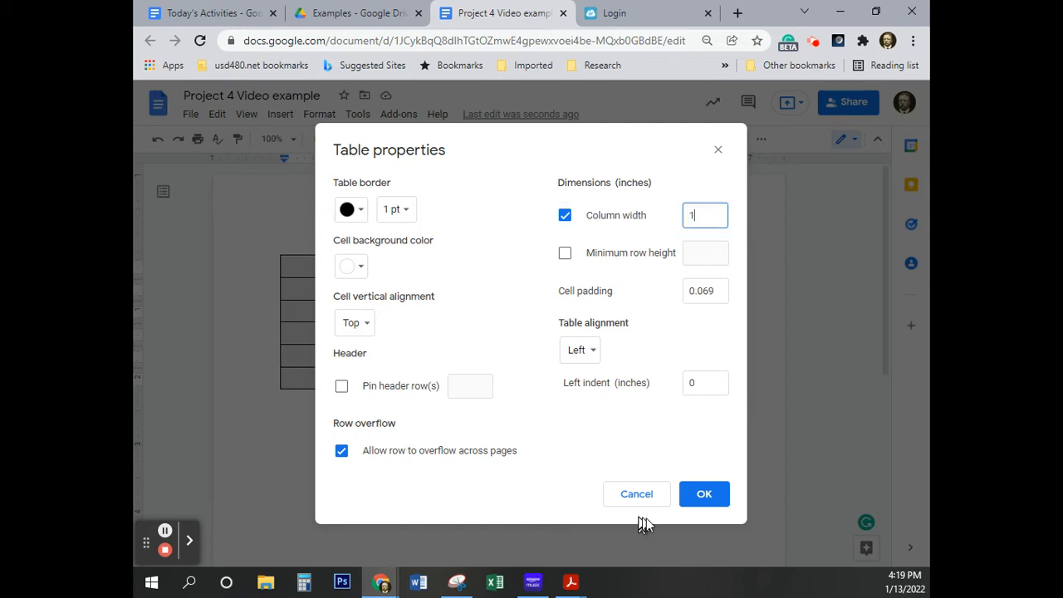
{"action": "type", "text": "1"}
{"action": "left_click", "coordinate": [702, 494]}
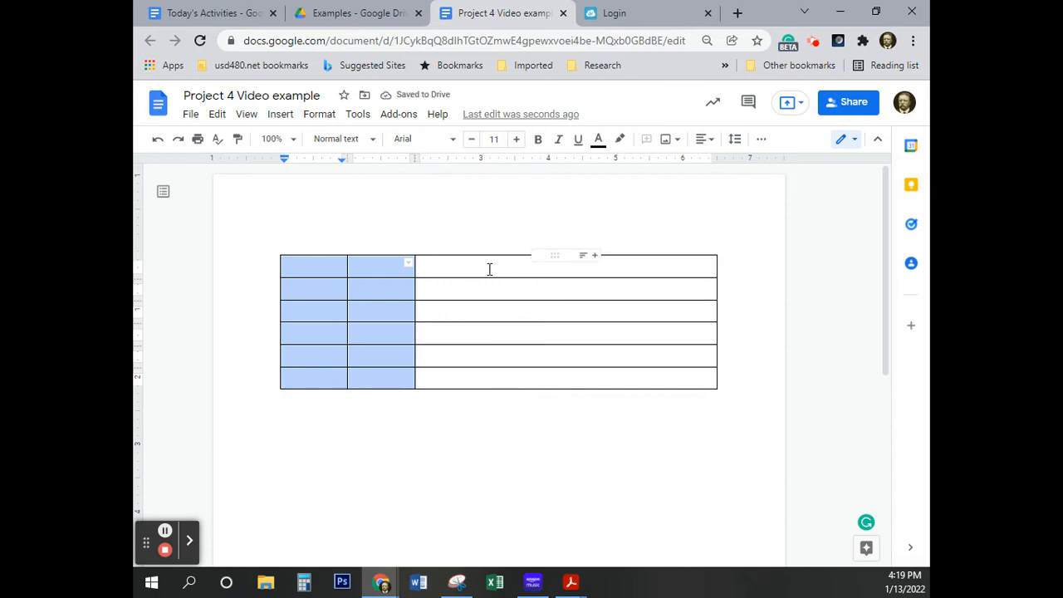
Set the width of the table's third column to 4.5 inches
{"action": "left_click_drag", "start_coordinate": [489, 268], "coordinate": [491, 373]}
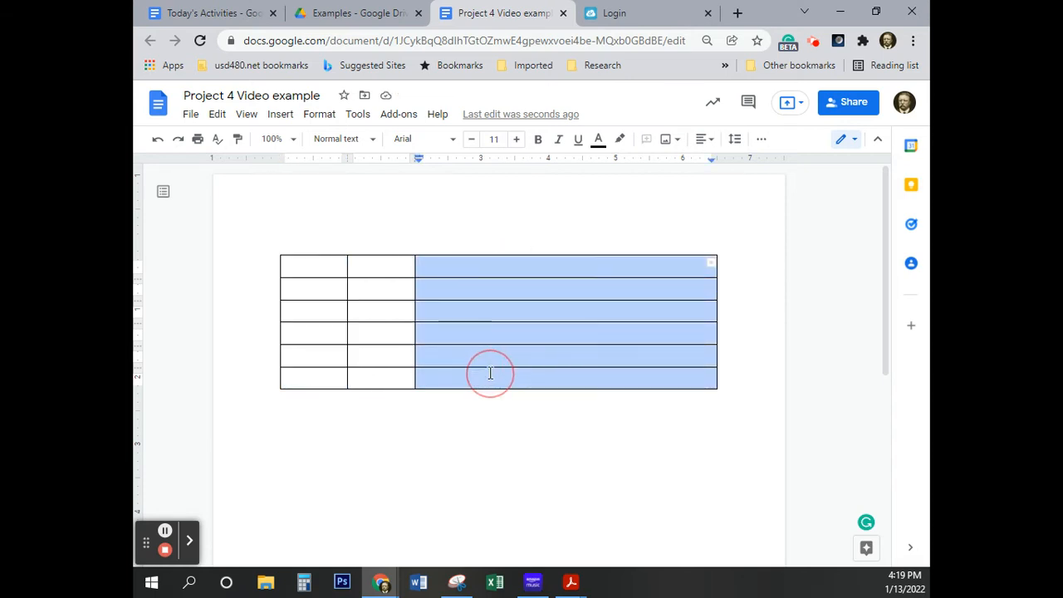
{"action": "right_click", "coordinate": [506, 314]}
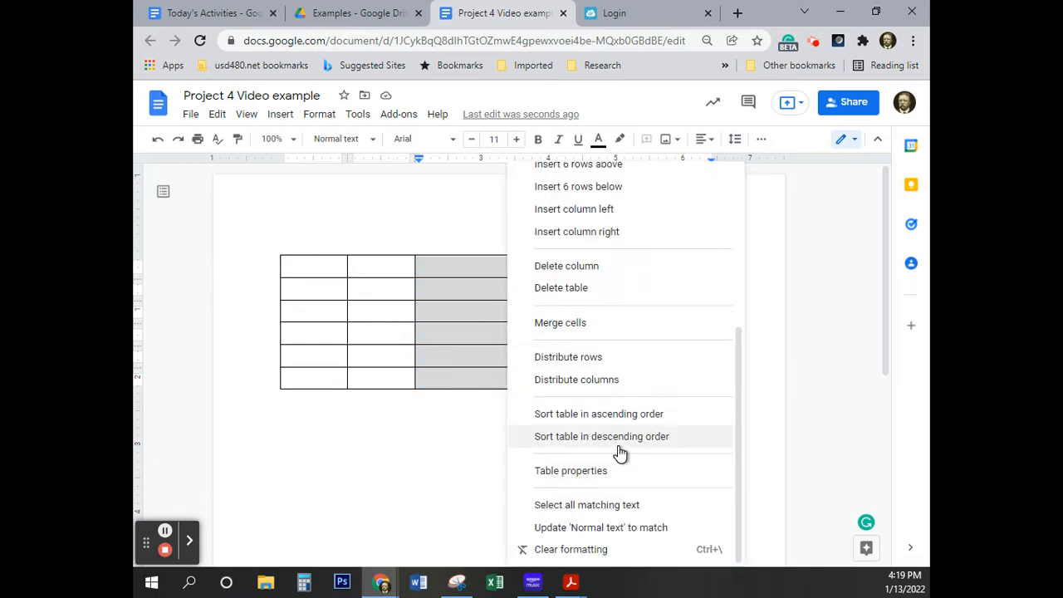
{"action": "left_click", "coordinate": [595, 472]}
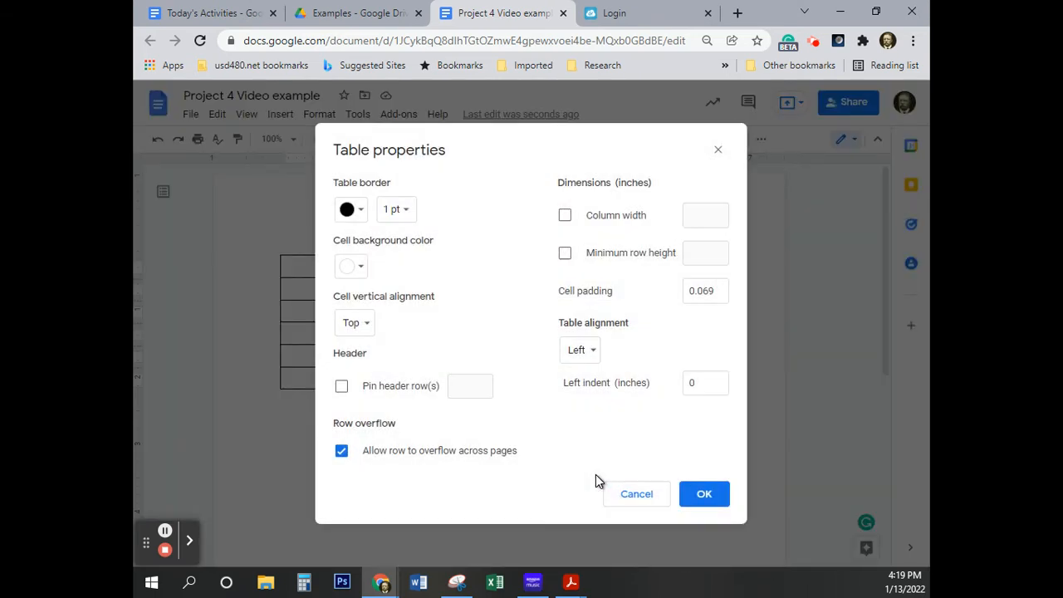
{"action": "left_click", "coordinate": [568, 218]}
{"action": "left_click", "coordinate": [708, 219]}
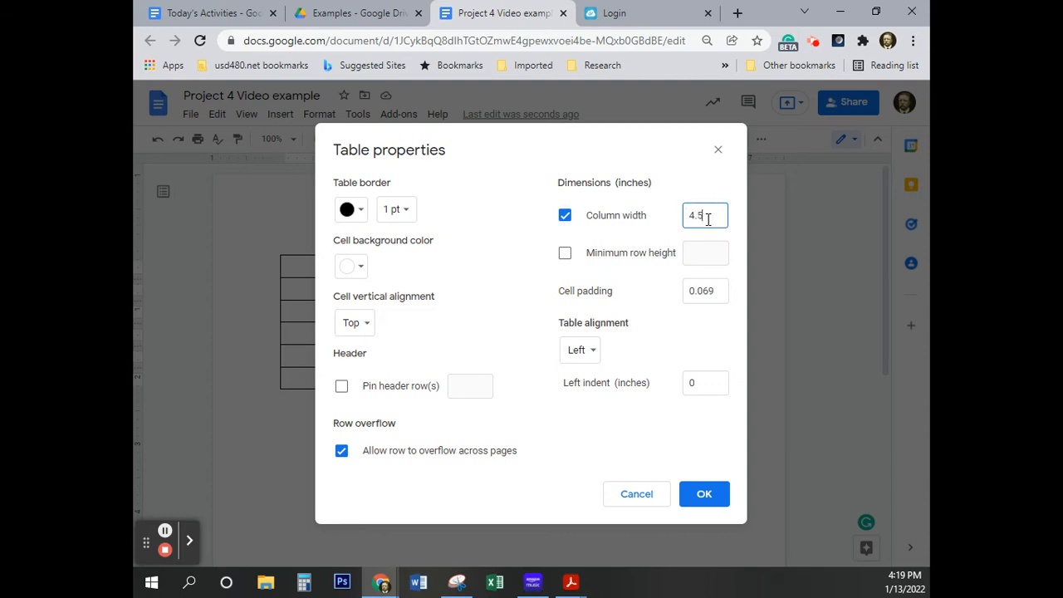
{"action": "left_click", "coordinate": [703, 496]}
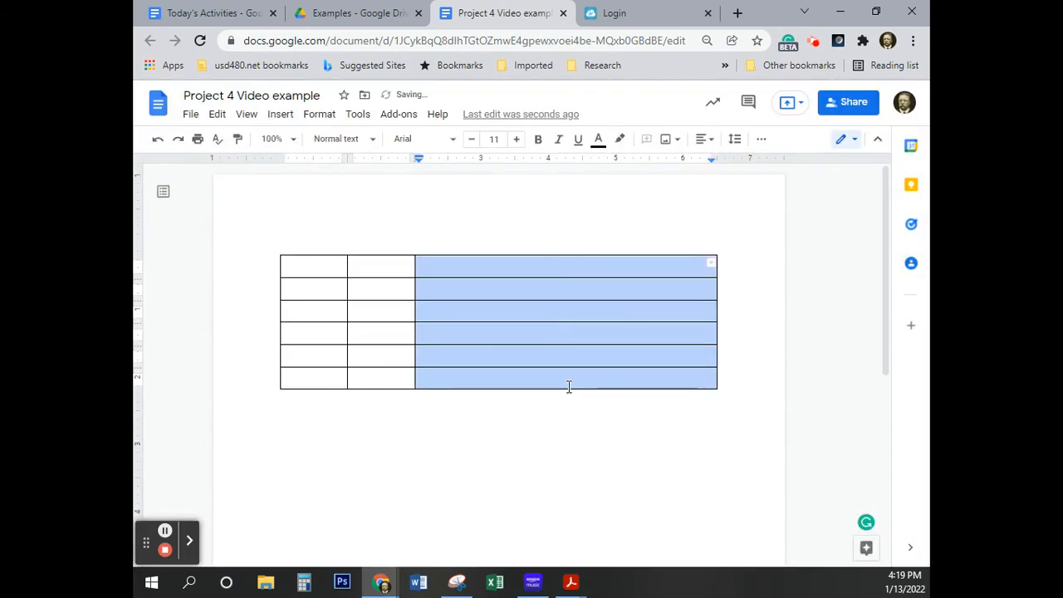
{"action": "left_click", "coordinate": [601, 362]}
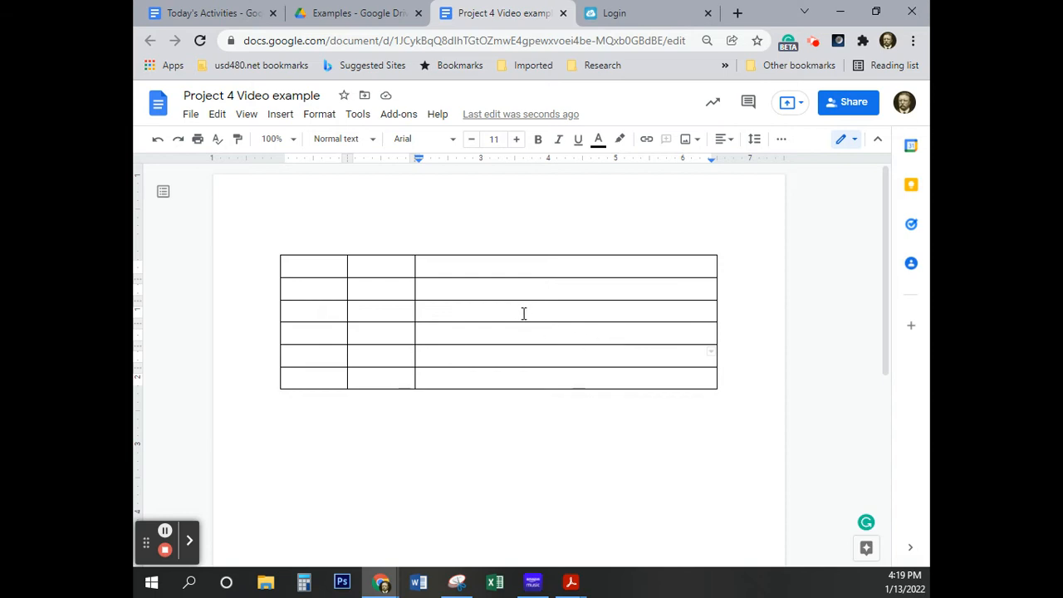
Enable a minimum row height for the table's first row and increase it to make the header row taller
{"action": "left_click_drag", "start_coordinate": [295, 265], "coordinate": [601, 268]}
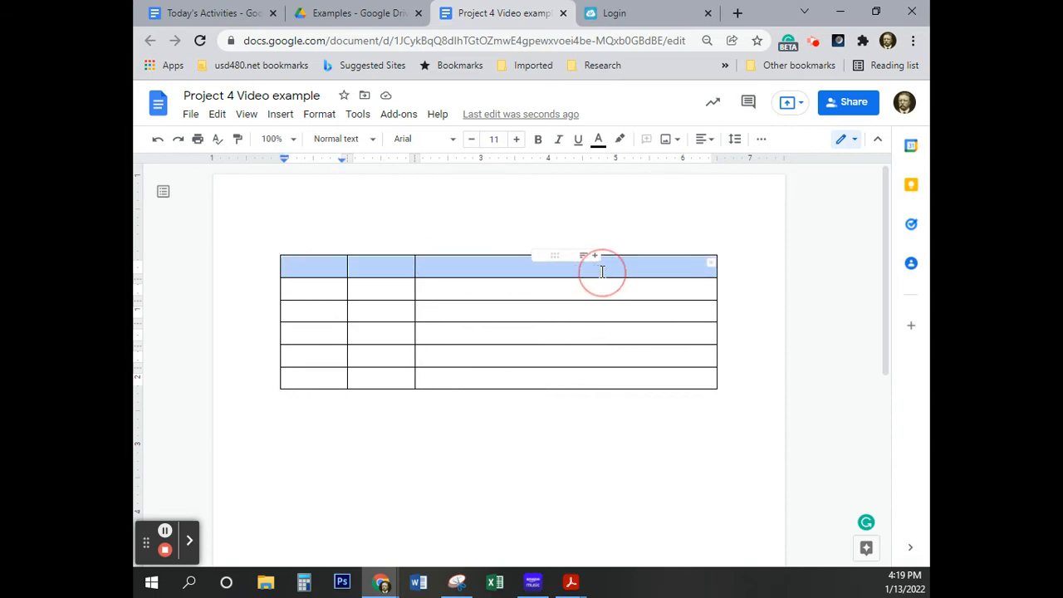
{"action": "right_click", "coordinate": [504, 267]}
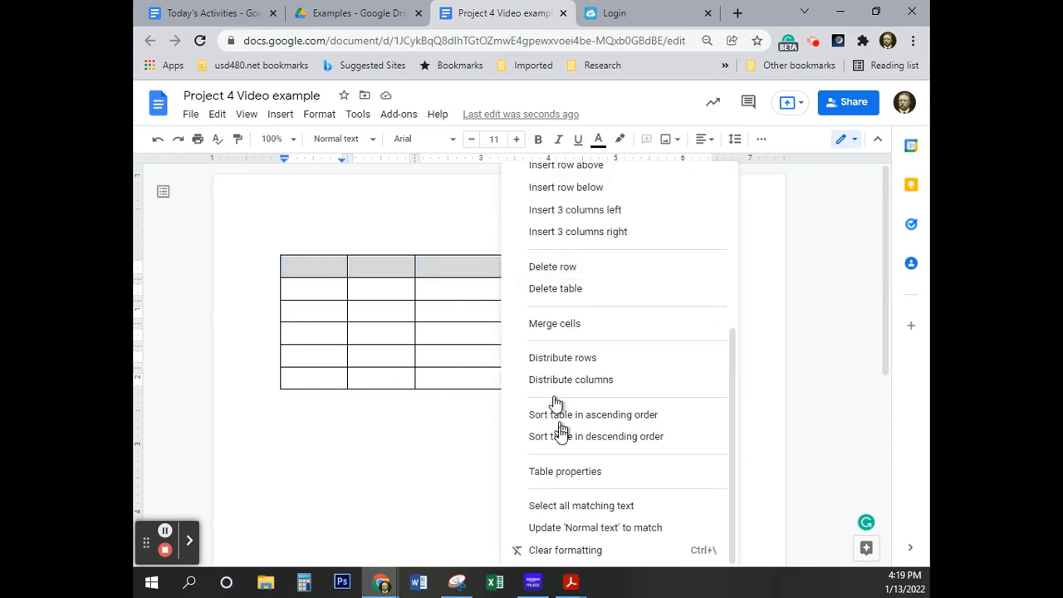
{"action": "left_click", "coordinate": [563, 474]}
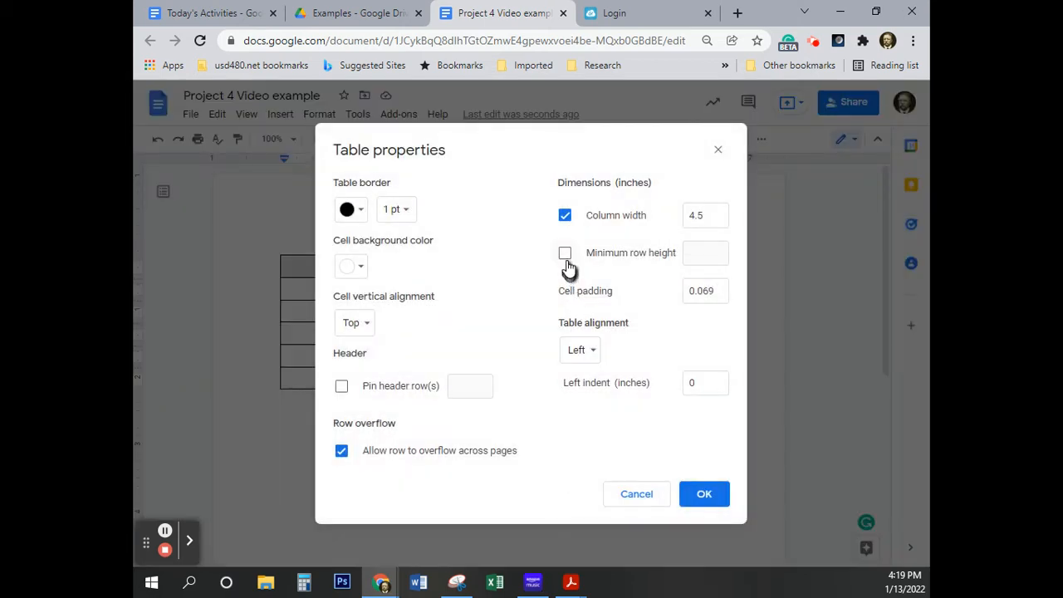
{"action": "left_click", "coordinate": [565, 258]}
{"action": "left_click", "coordinate": [705, 253]}
{"action": "left_click", "coordinate": [704, 493]}
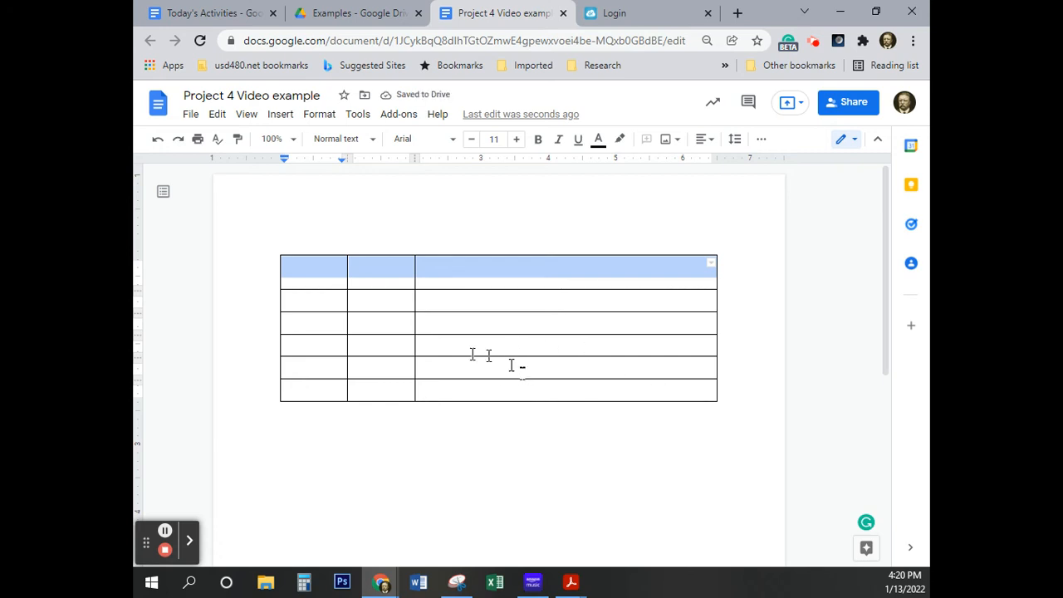
Set the minimum row height of the five rows below the header row to 1.25 inches
{"action": "left_click_drag", "start_coordinate": [302, 302], "coordinate": [559, 387]}
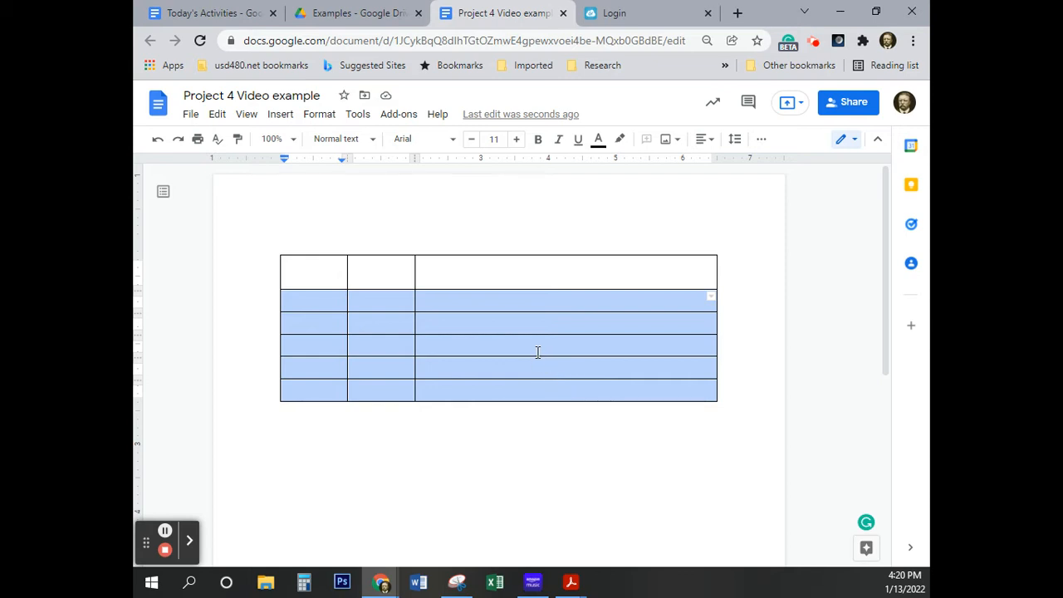
{"action": "left_click_drag", "start_coordinate": [297, 302], "coordinate": [583, 390]}
{"action": "left_click", "coordinate": [584, 390]}
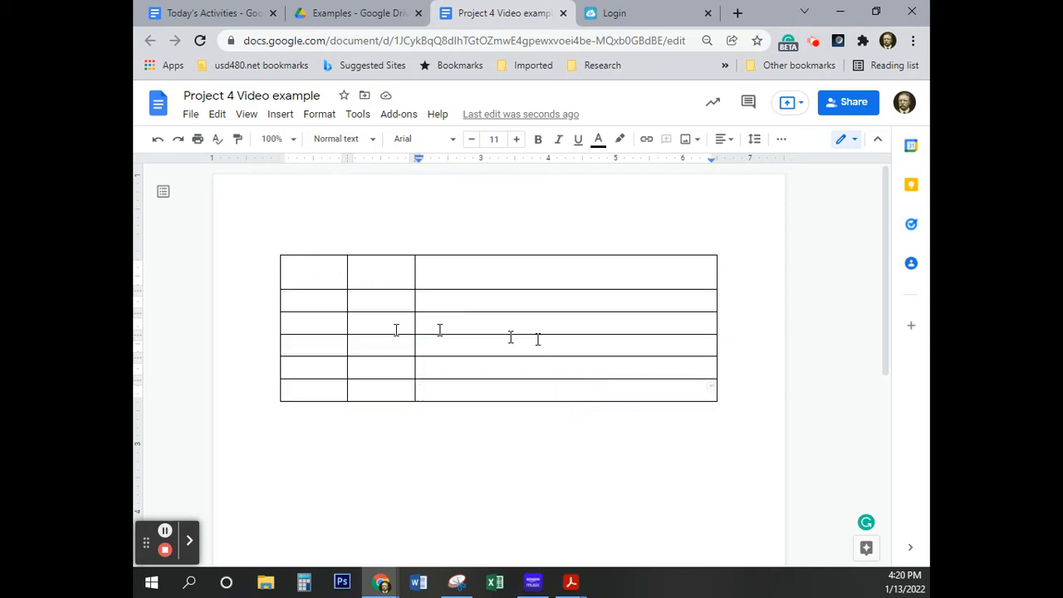
{"action": "left_click_drag", "start_coordinate": [296, 302], "coordinate": [555, 384]}
{"action": "right_click", "coordinate": [552, 346]}
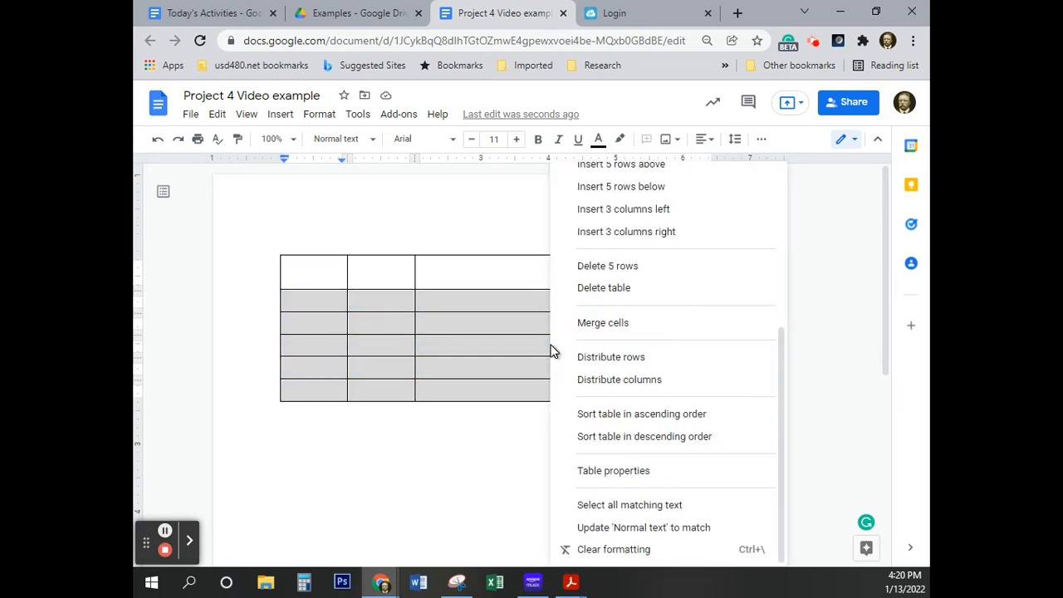
{"action": "left_click", "coordinate": [622, 474]}
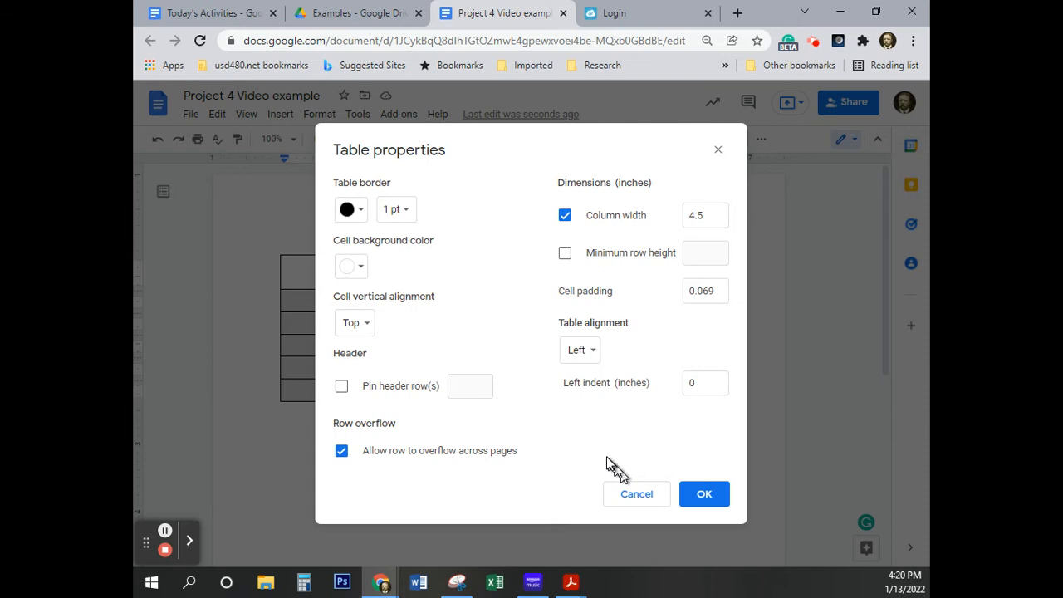
{"action": "left_click", "coordinate": [565, 255]}
{"action": "left_click", "coordinate": [688, 252]}
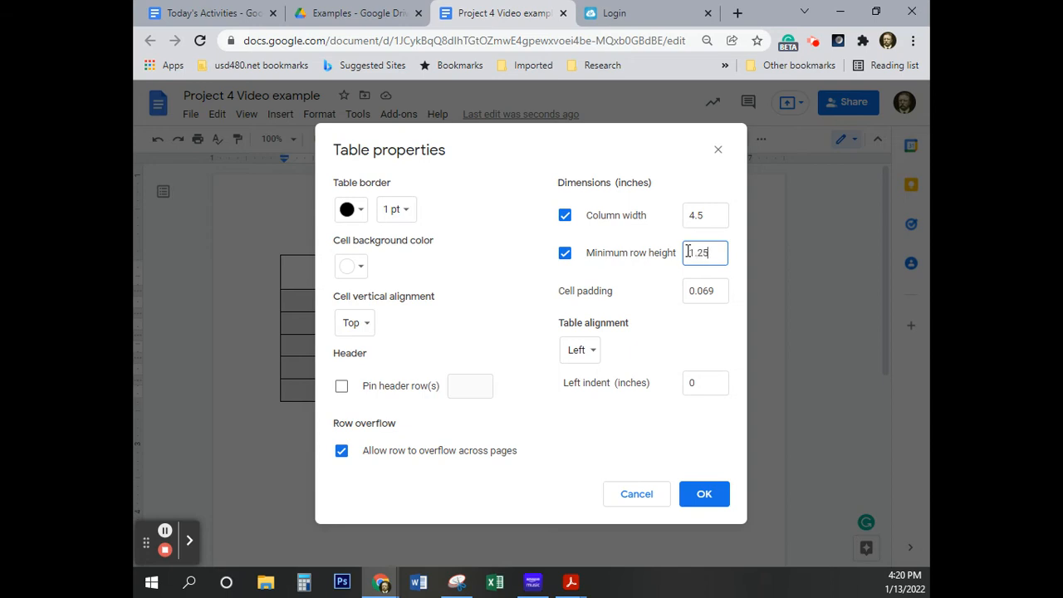
{"action": "type", "text": "1.25"}
{"action": "left_click", "coordinate": [702, 496]}
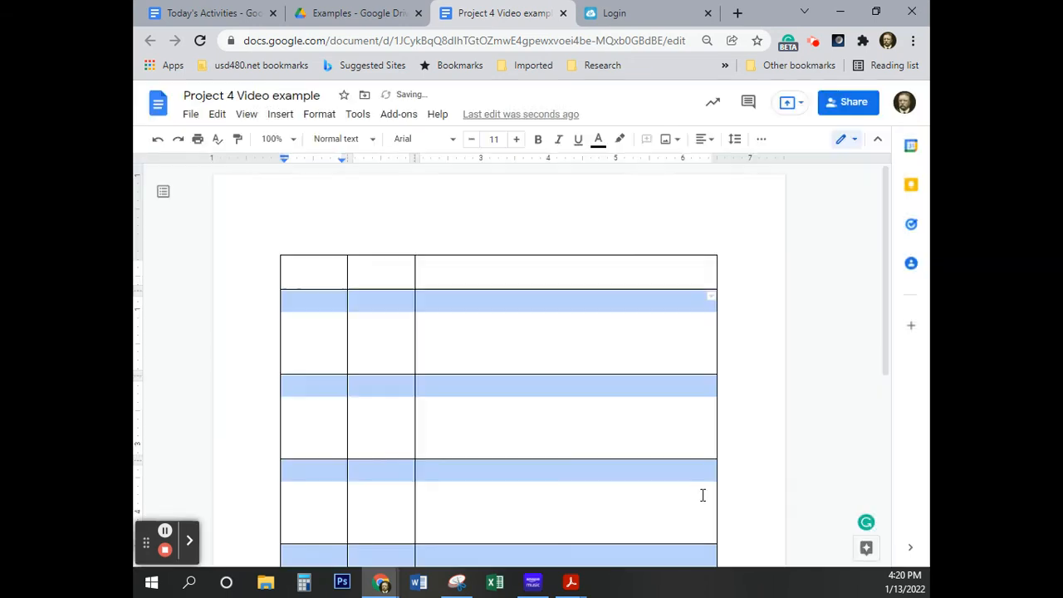
{"action": "scroll", "coordinate": [622, 404], "scroll_direction": "down", "scroll_amount": 3}
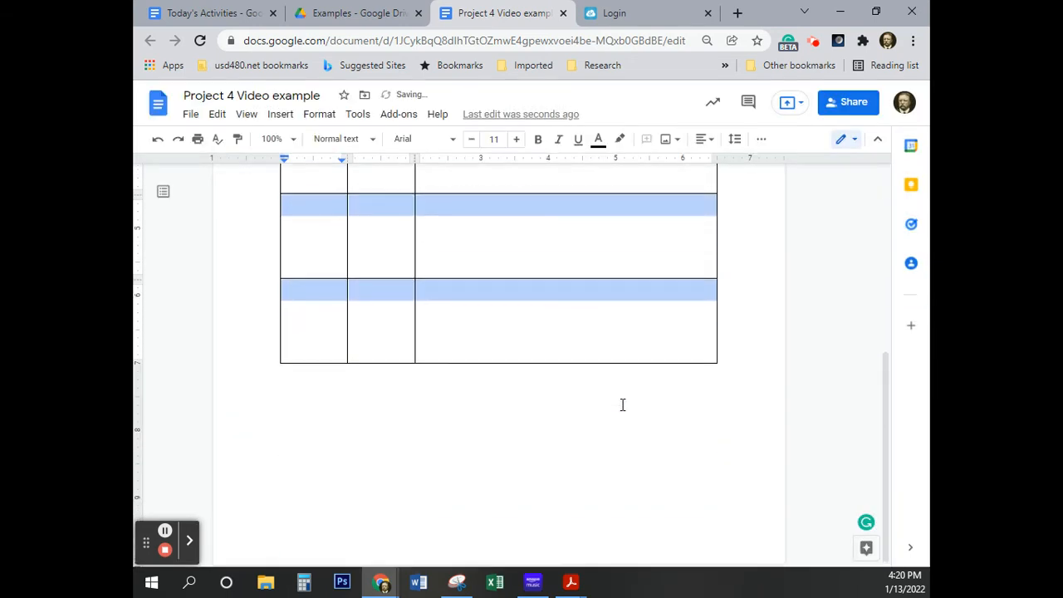
{"action": "scroll", "coordinate": [622, 405], "scroll_direction": "up", "scroll_amount": 3}
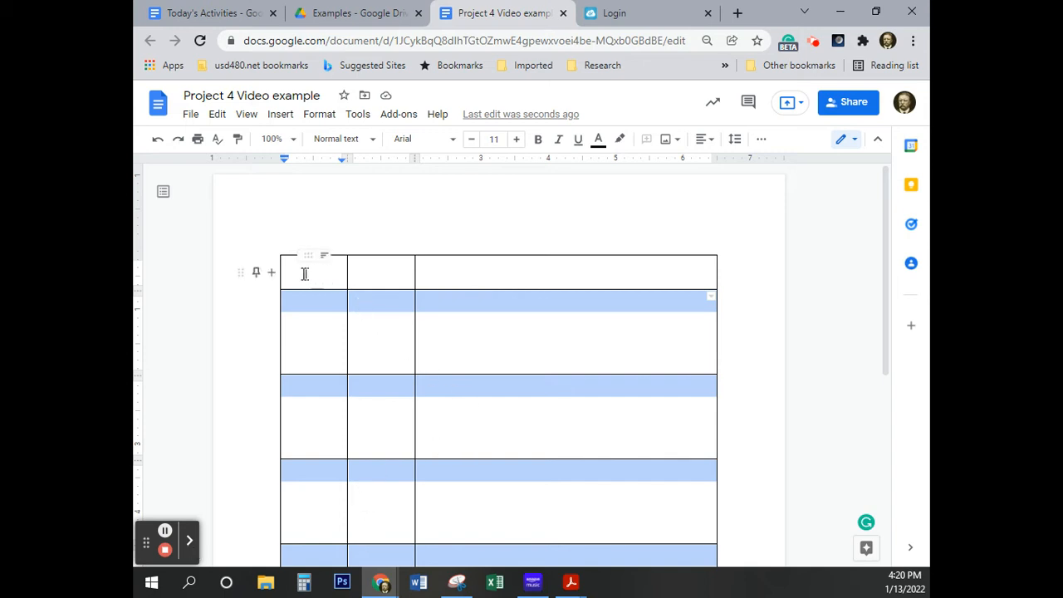
Center the text horizontally in all cells of the table
{"action": "left_click_drag", "start_coordinate": [305, 274], "coordinate": [613, 433]}
{"action": "scroll", "coordinate": [630, 459], "scroll_direction": "down", "scroll_amount": 2}
{"action": "scroll", "coordinate": [622, 463], "scroll_direction": "down", "scroll_amount": 2}
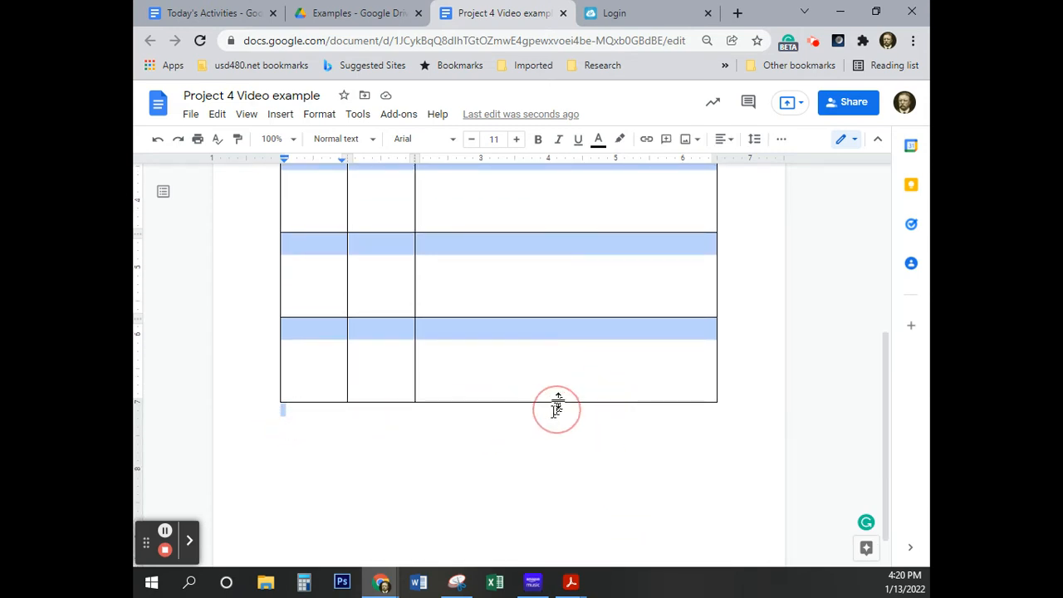
{"action": "left_click_drag", "start_coordinate": [556, 407], "coordinate": [562, 373]}
{"action": "scroll", "coordinate": [637, 380], "scroll_direction": "up", "scroll_amount": 5}
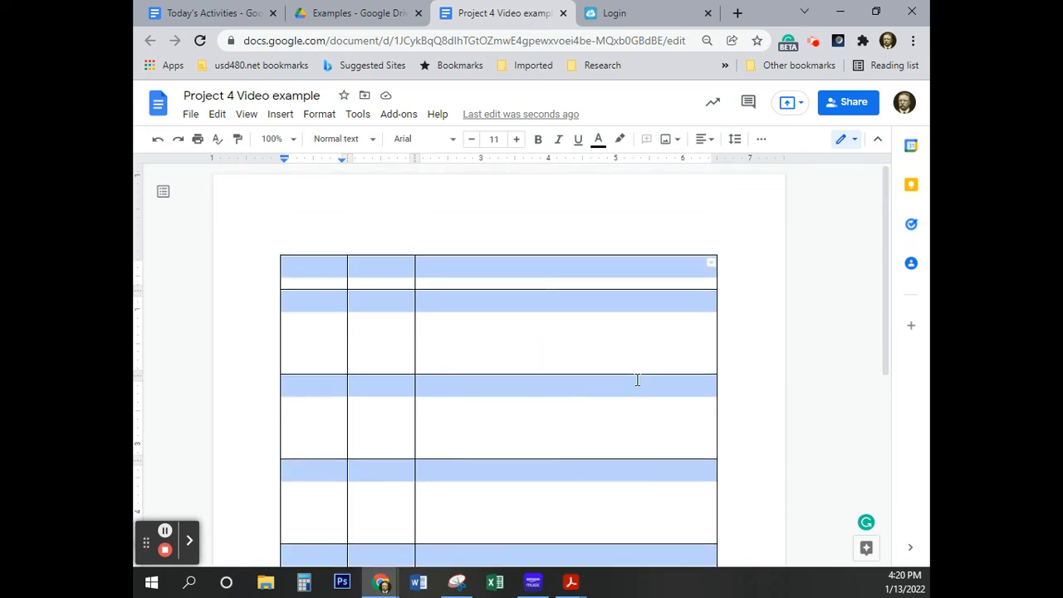
{"action": "left_click", "coordinate": [707, 140]}
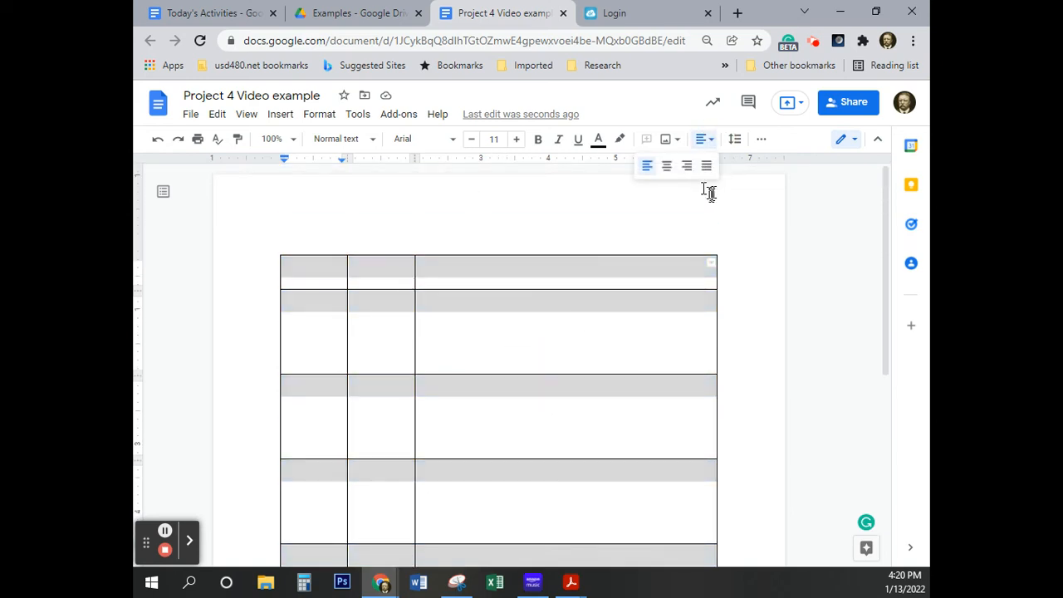
{"action": "left_click", "coordinate": [668, 167]}
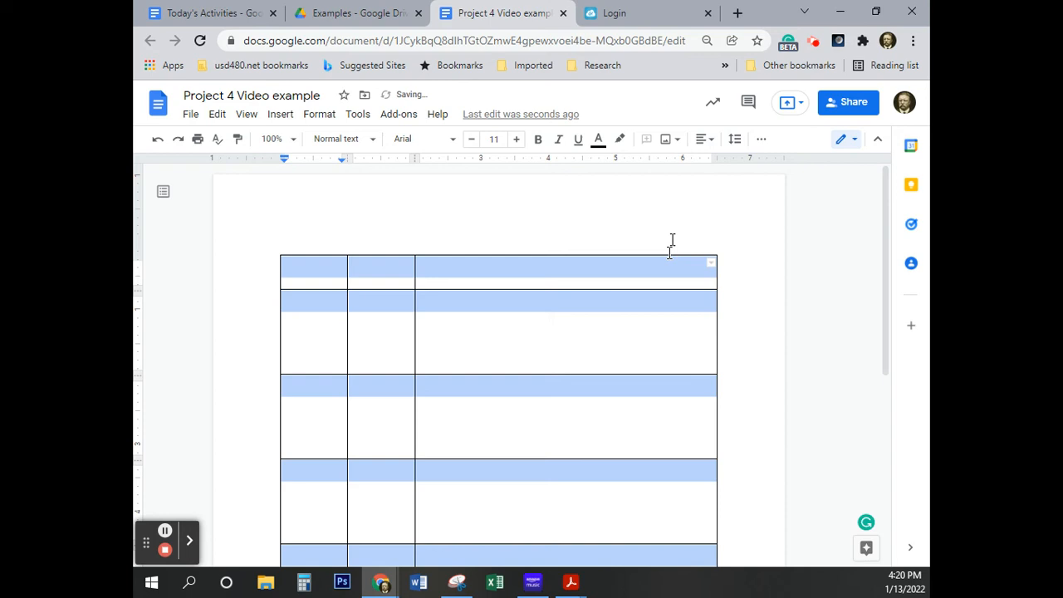
{"action": "left_click", "coordinate": [617, 340]}
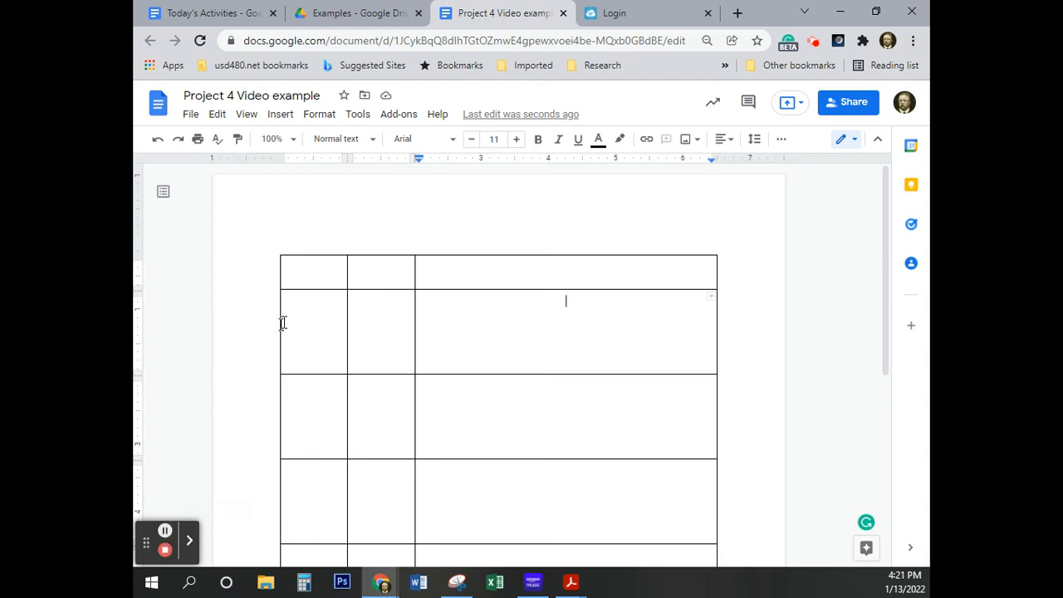
Enter the bold heading "STEP #" on two lines in the first cell of the header row
{"action": "left_click", "coordinate": [308, 277]}
{"action": "left_click", "coordinate": [540, 145]}
{"action": "type", "text": "Step"}
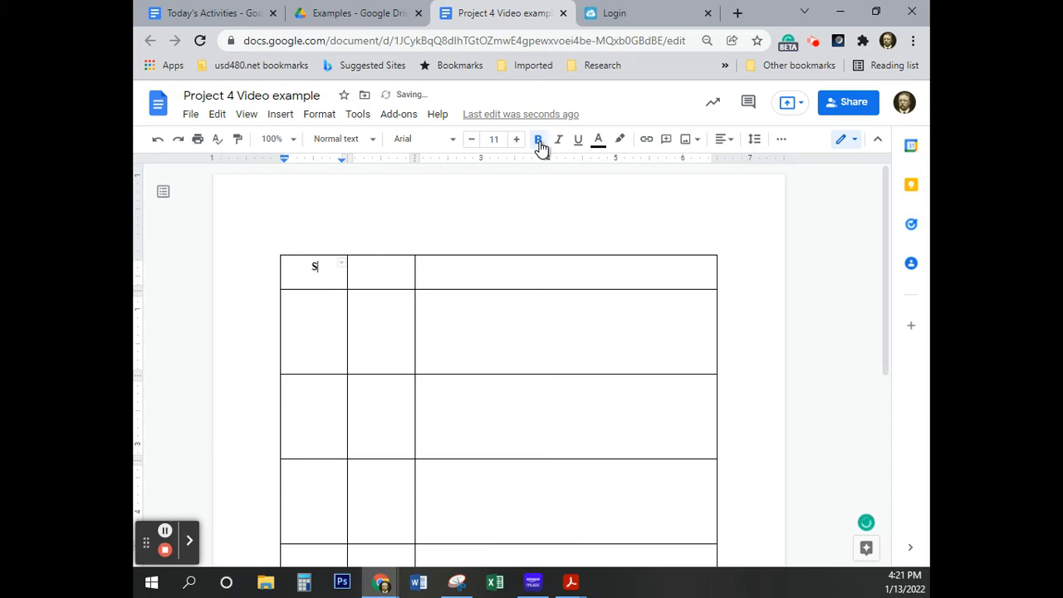
{"action": "key", "text": "BackSpace"}
{"action": "type", "text": "STEP"}
{"action": "key", "text": "Return"}
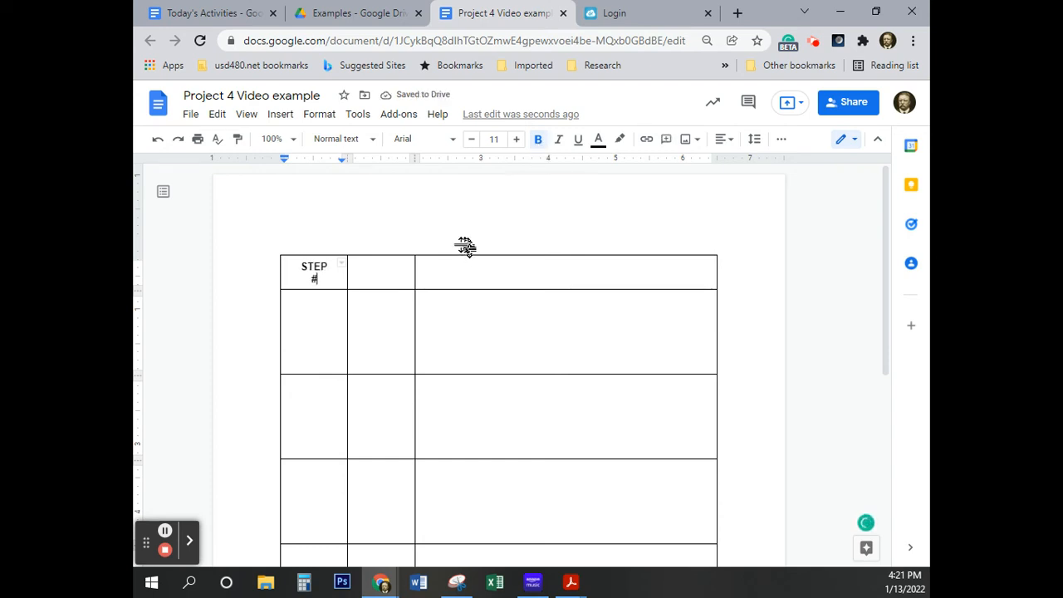
Enter "ACTION" in the second header cell and make it bold
{"action": "left_click", "coordinate": [369, 274]}
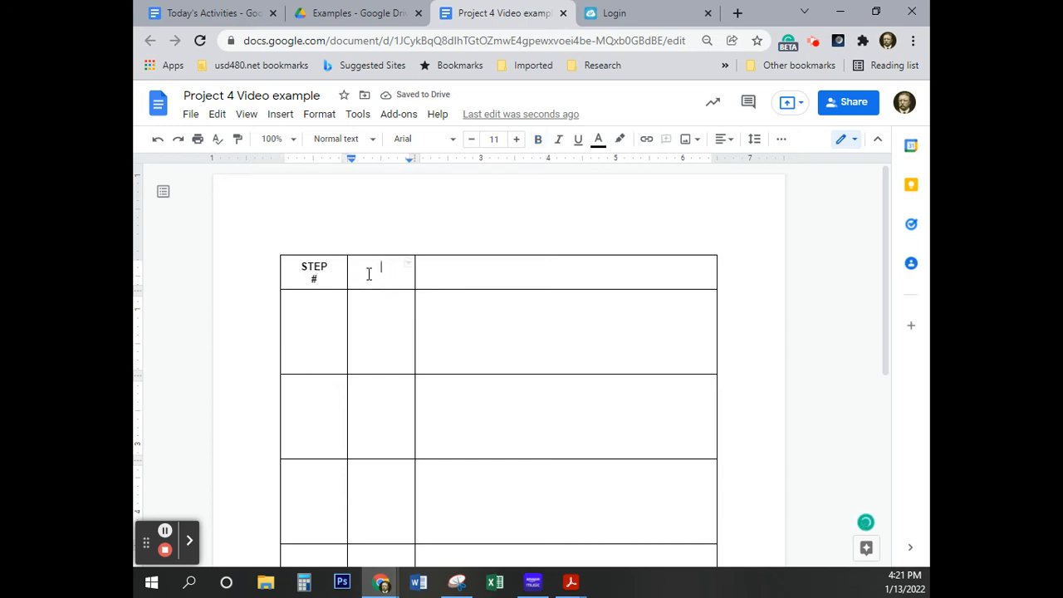
{"action": "type", "text": "ACTION"}
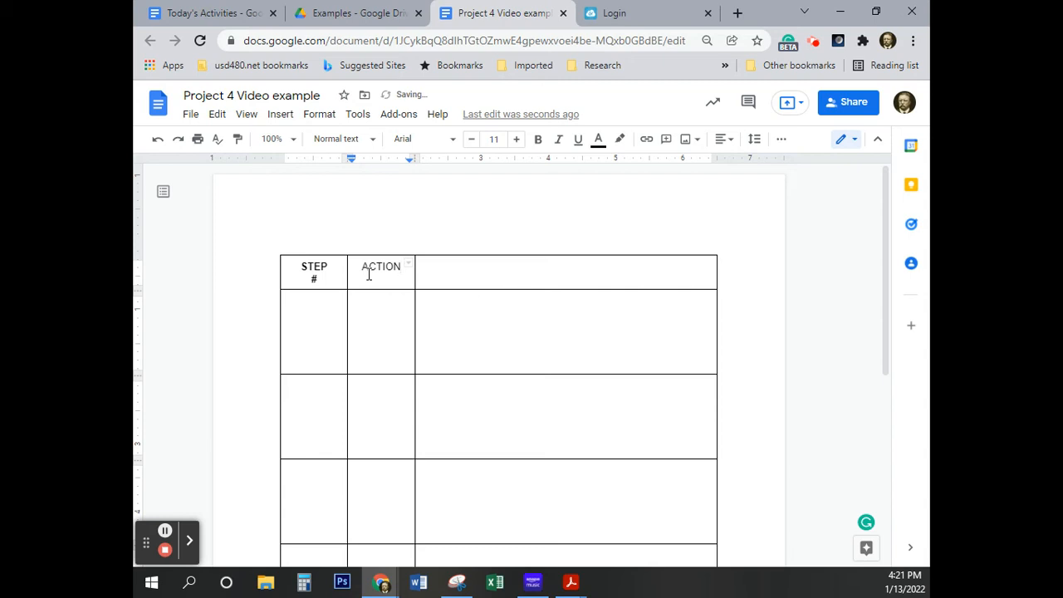
{"action": "double_click", "coordinate": [373, 268]}
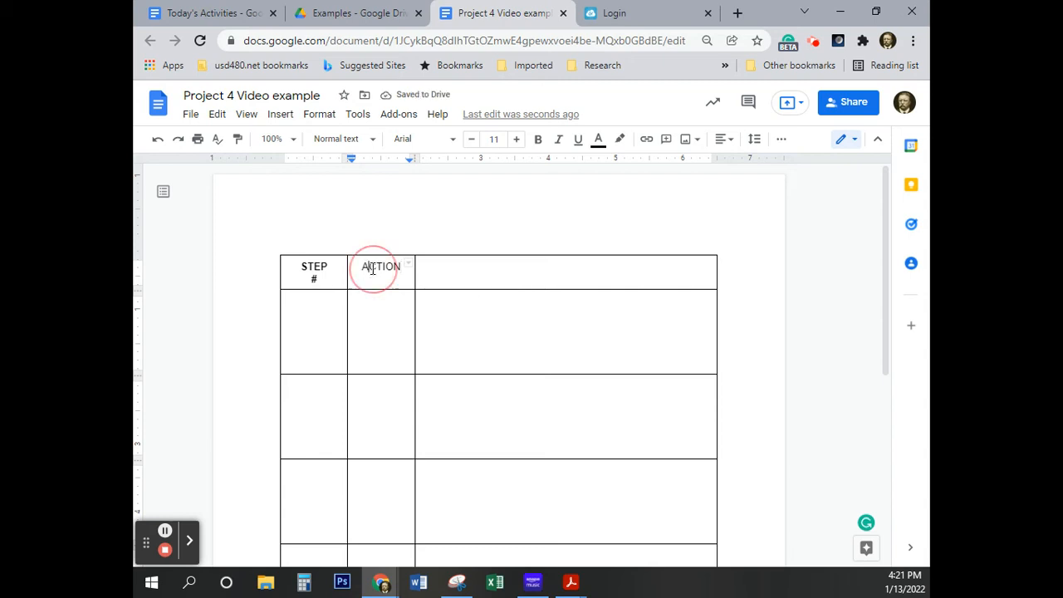
{"action": "left_click", "coordinate": [538, 140]}
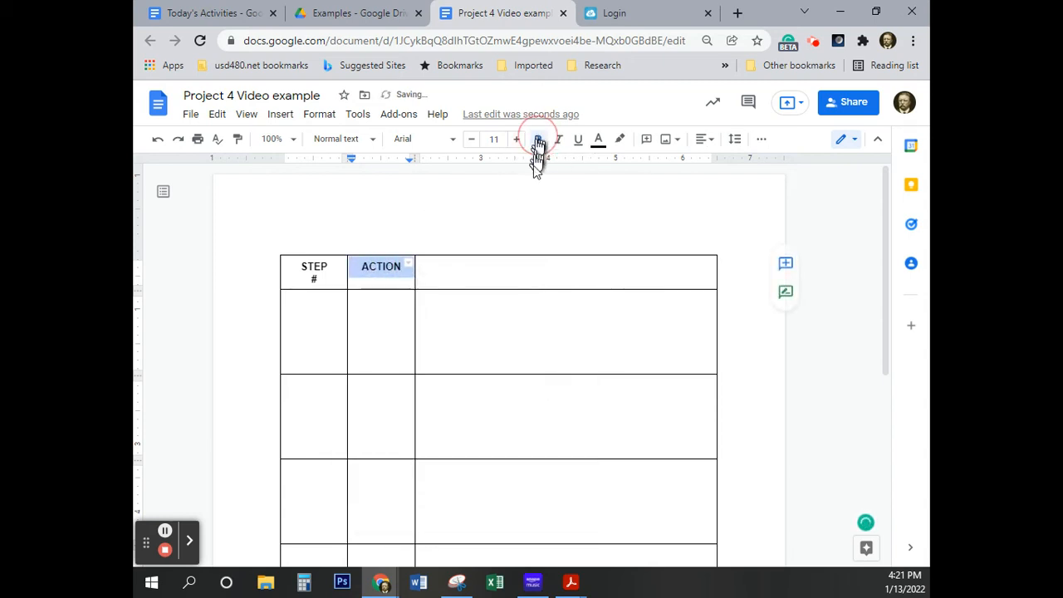
Move back and forth between the cells of the header row, ending in the empty third header cell
{"action": "left_click", "coordinate": [489, 268]}
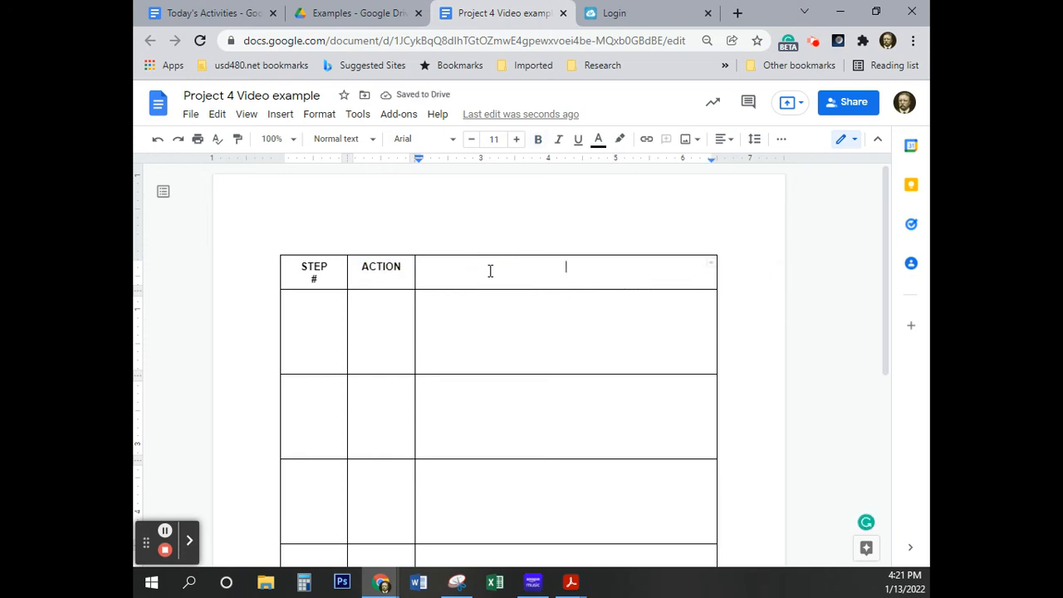
{"action": "left_click", "coordinate": [404, 267]}
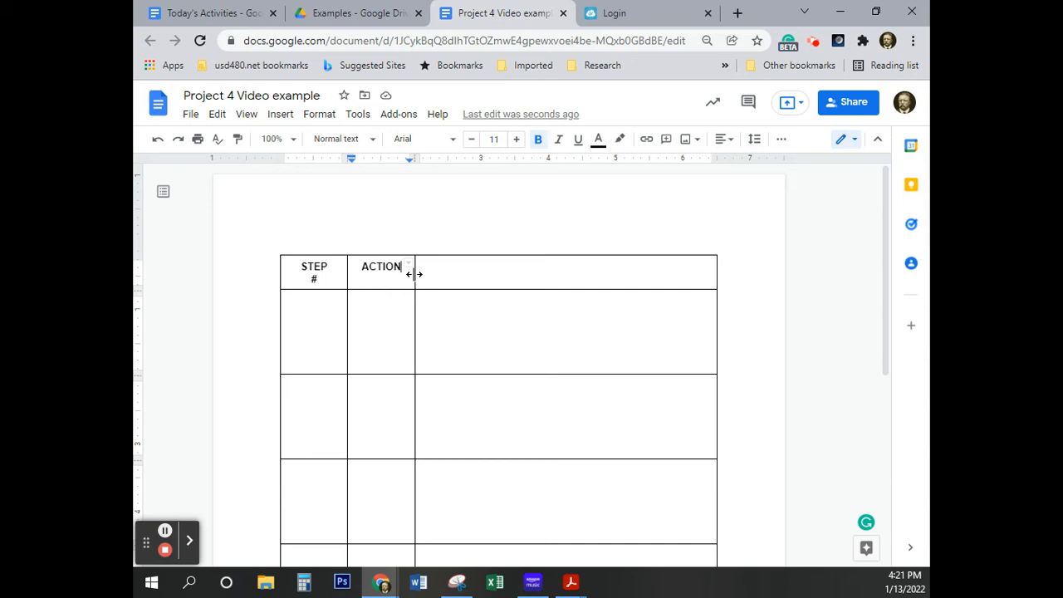
{"action": "key", "text": "Tab"}
{"action": "key", "text": "shift+Tab"}
{"action": "key", "text": "shift+Tab"}
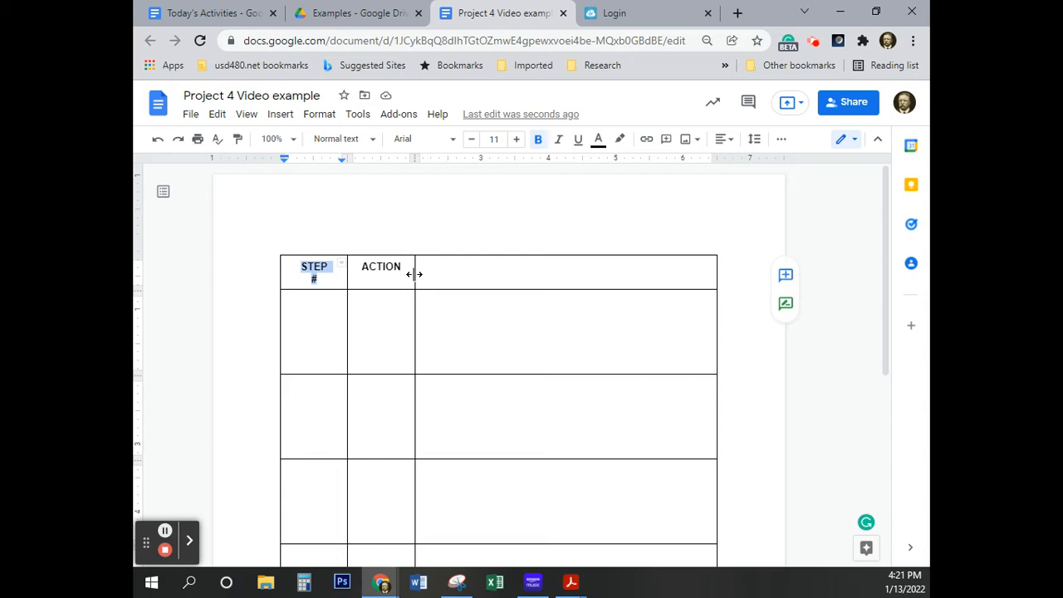
{"action": "key", "text": "Tab"}
{"action": "key", "text": "Tab"}
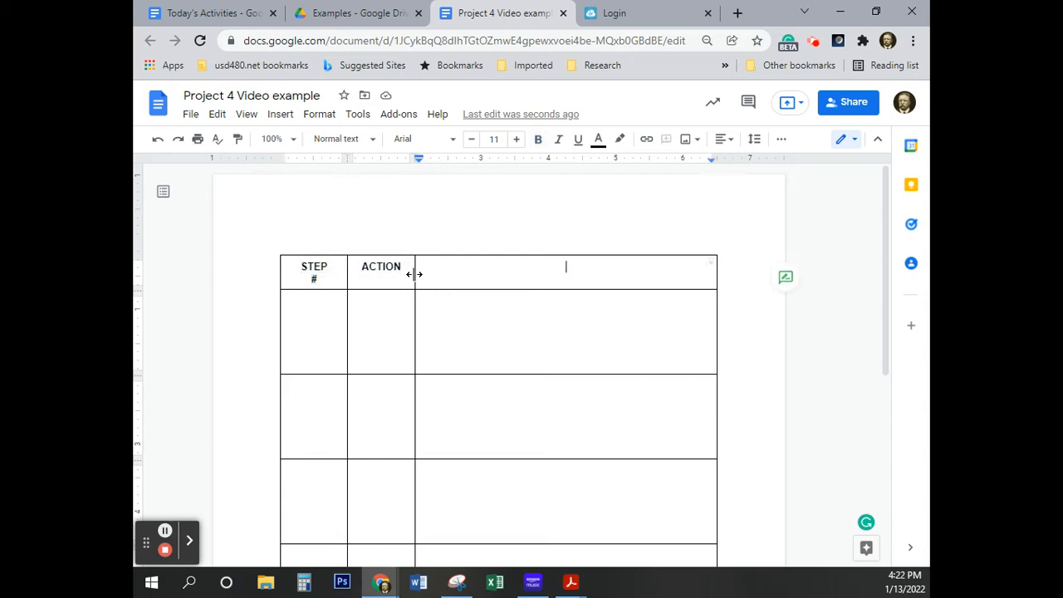
{"action": "left_click", "coordinate": [164, 530]}
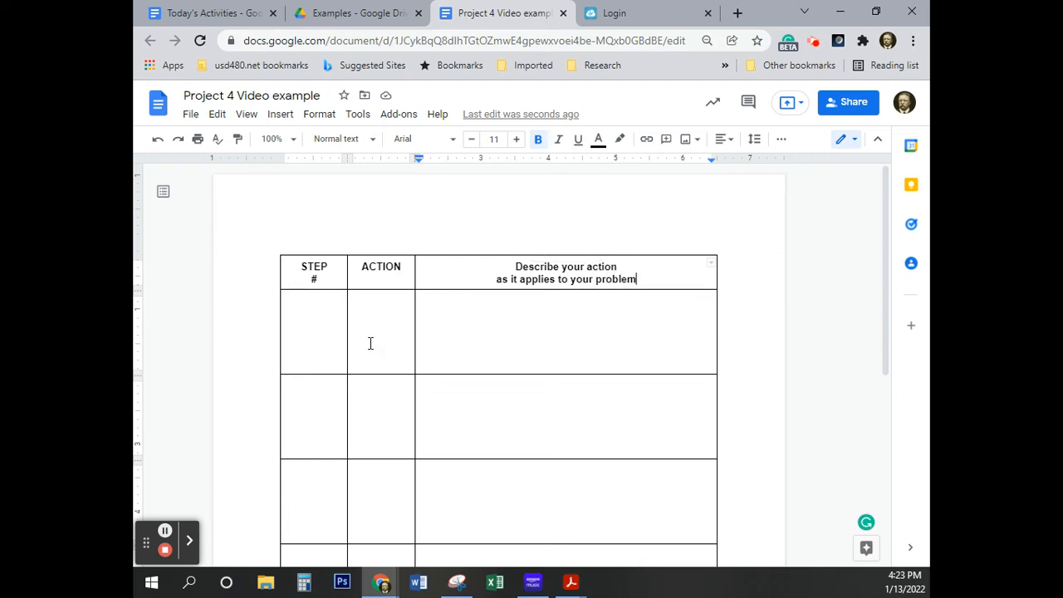
Fill the first two cells of the row below the header with "STEP 1" and "Define the Problem"
{"action": "left_click", "coordinate": [312, 314]}
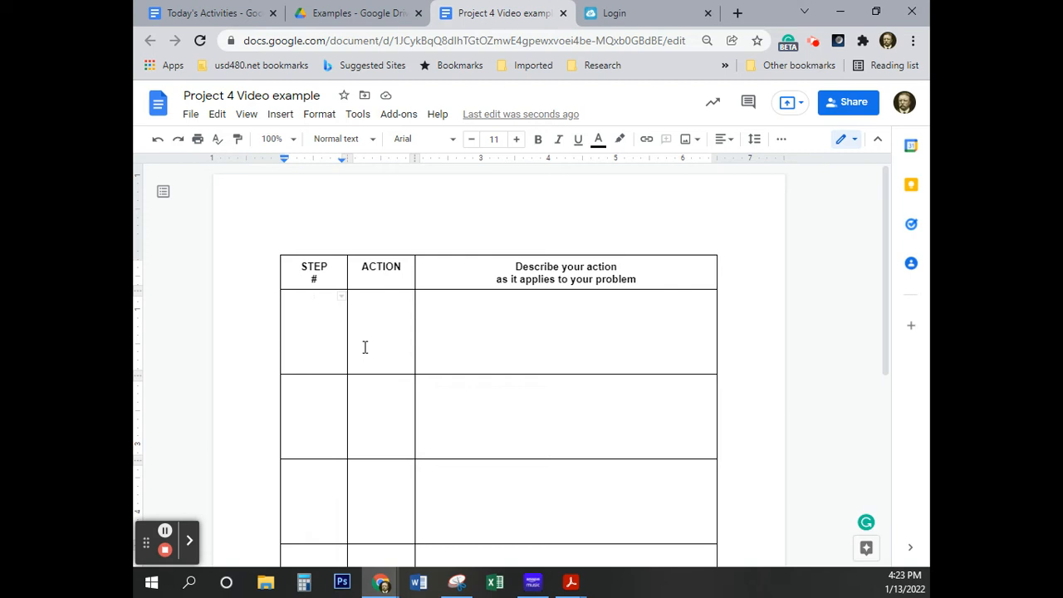
{"action": "type", "text": "STEP 1"}
{"action": "key", "text": "Tab"}
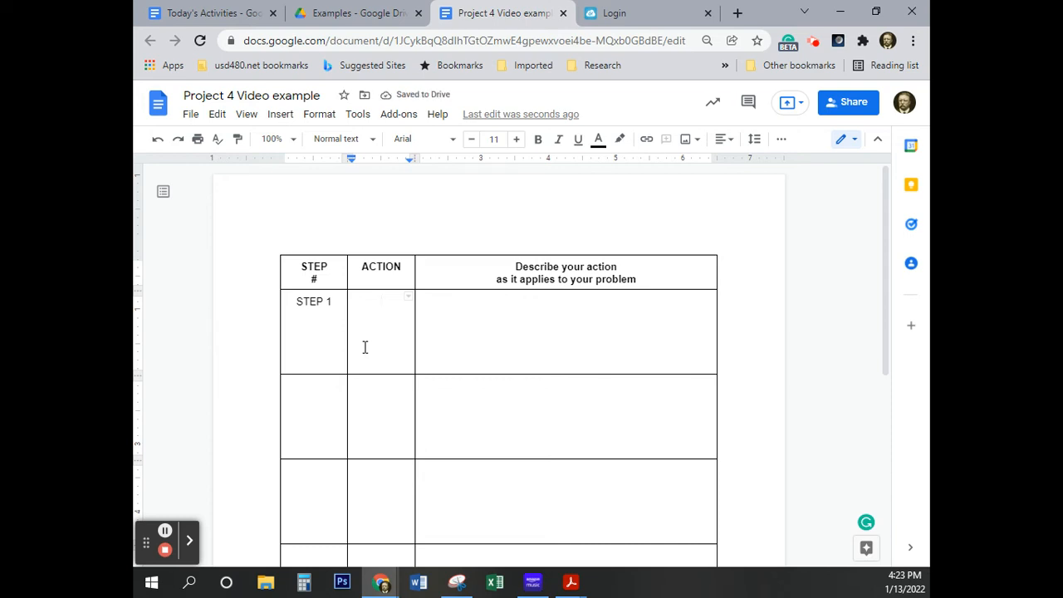
{"action": "type", "text": "Define "}
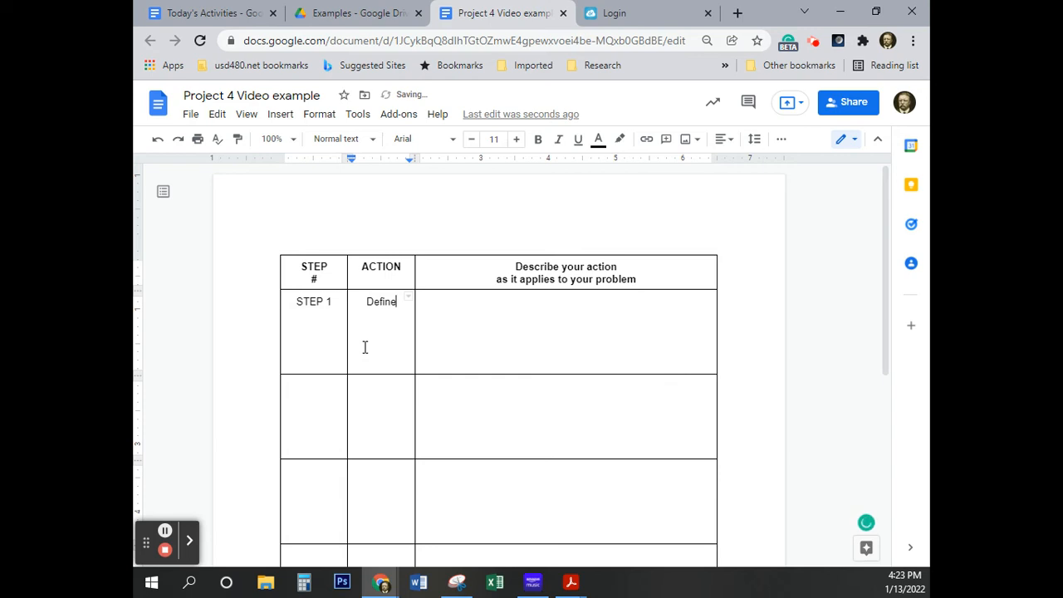
{"action": "type", "text": "the"}
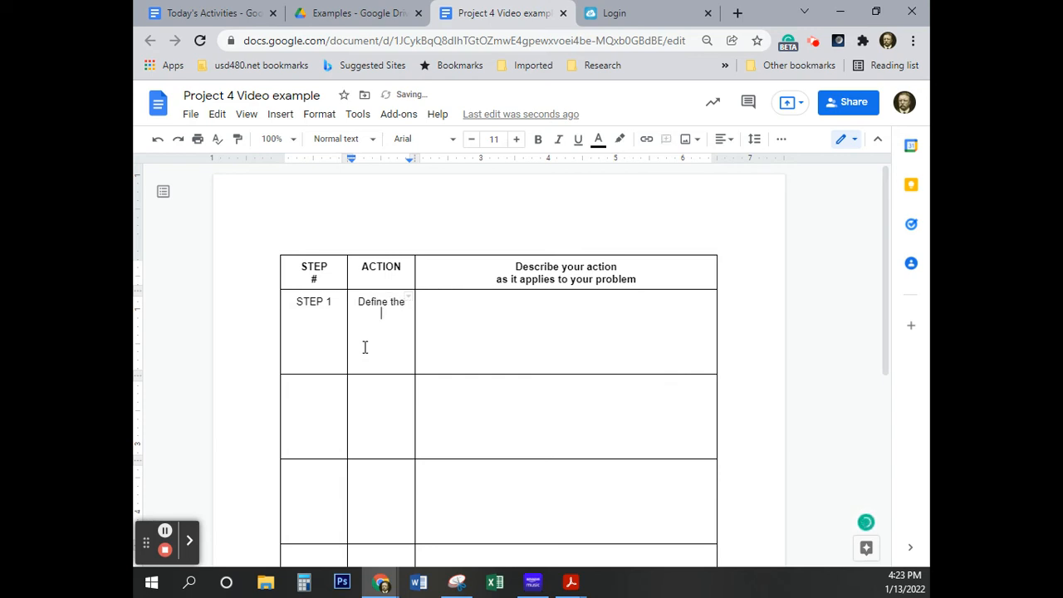
{"action": "type", "text": " problem"}
{"action": "key", "text": "Return"}
{"action": "key", "text": "BackSpace"}
Fill the first two cells of the following row with "STEP 2" and "Gather information"
{"action": "left_click", "coordinate": [310, 409]}
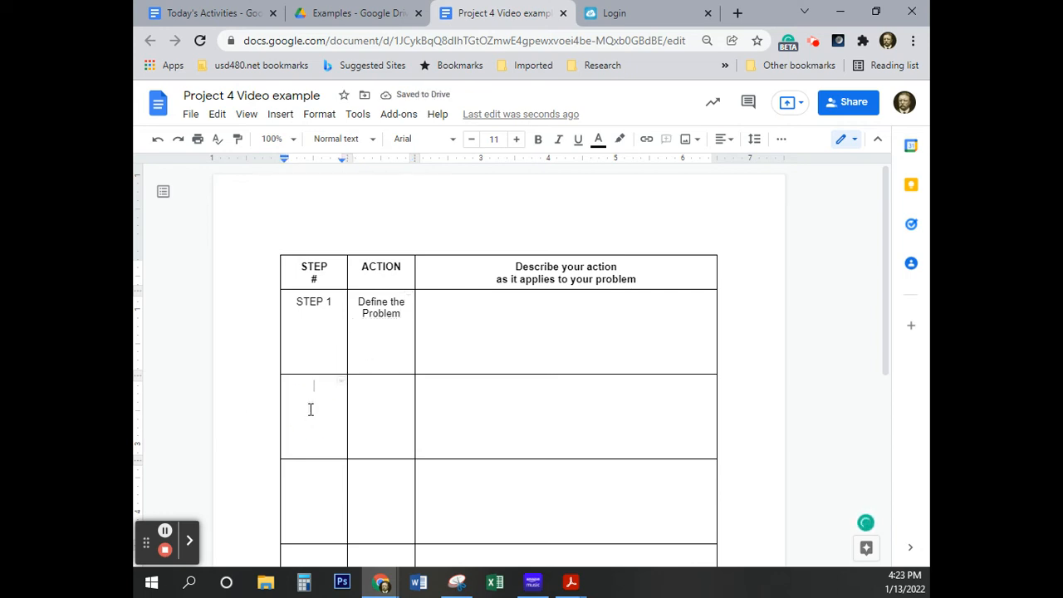
{"action": "type", "text": "STEP"}
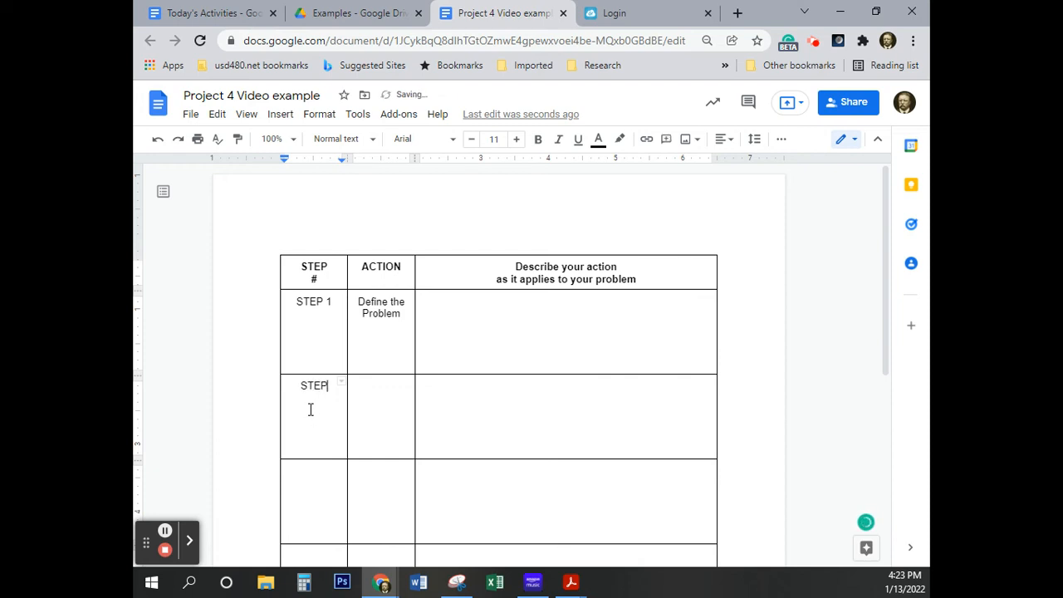
{"action": "key", "text": "Return"}
{"action": "type", "text": "2"}
{"action": "key", "text": "BackSpace"}
{"action": "key", "text": "BackSpace"}
{"action": "key", "text": "BackSpace"}
{"action": "type", "text": "2"}
{"action": "left_click", "coordinate": [381, 405]}
{"action": "type", "text": "Gather information"}
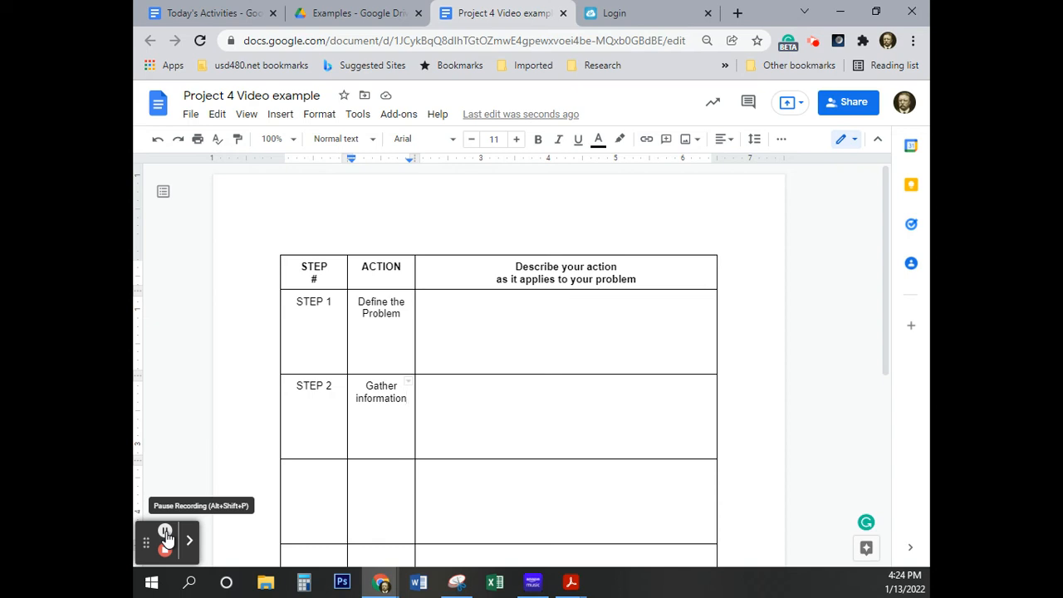
{"action": "left_click", "coordinate": [165, 531]}
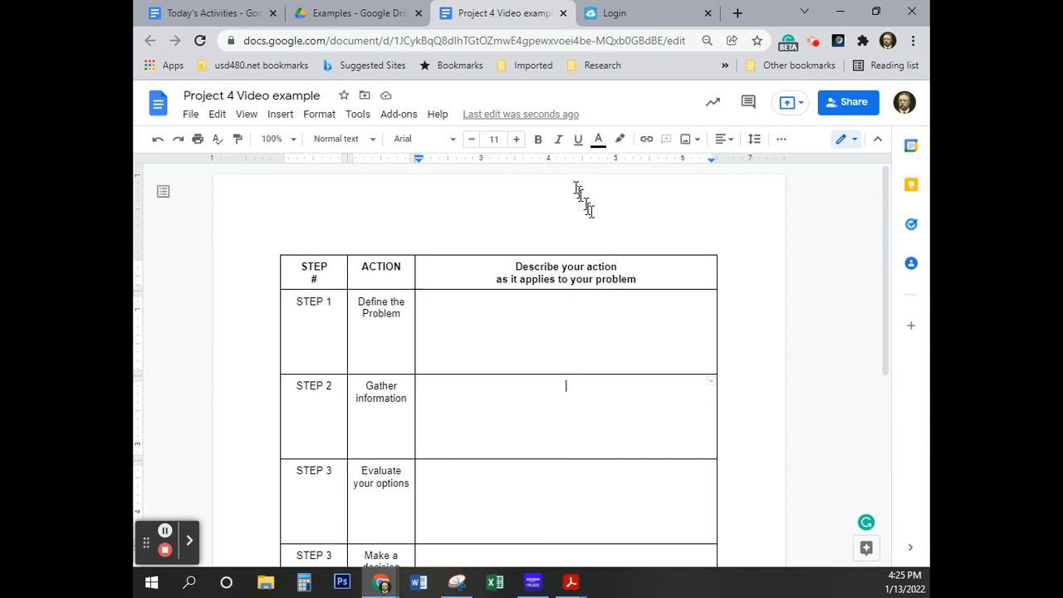
Left-align the description cell of the STEP 2 row and enter "Option 1" in it
{"action": "left_click", "coordinate": [726, 143]}
{"action": "left_click", "coordinate": [666, 168]}
{"action": "type", "text": "Op"}
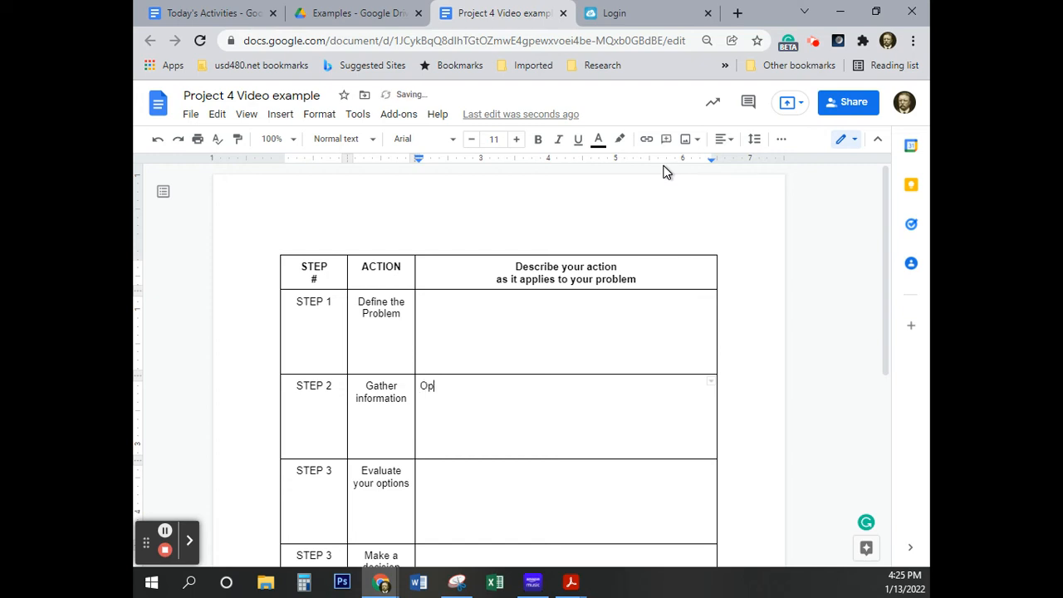
{"action": "type", "text": "tion 1"}
Underline the "Option 1" text in the STEP 2 description cell
{"action": "left_click_drag", "start_coordinate": [422, 385], "coordinate": [456, 382]}
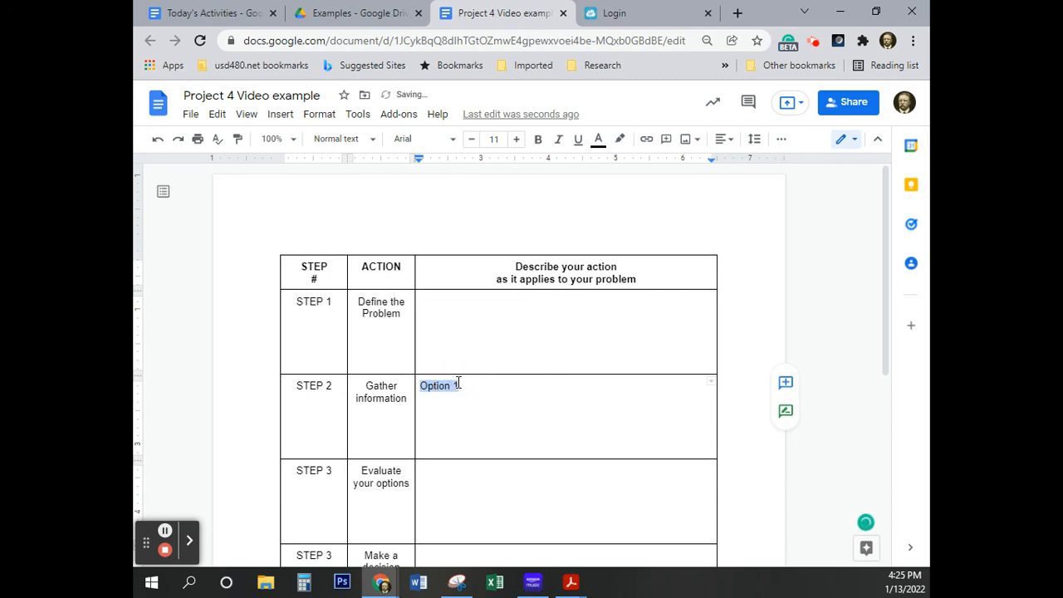
{"action": "type", "text": "U"}
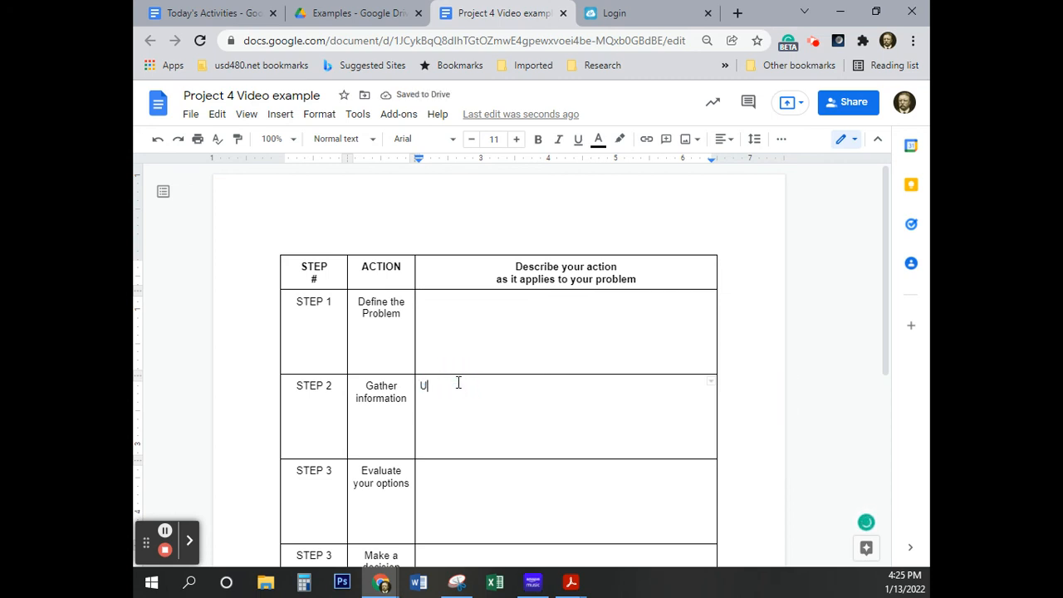
{"action": "key", "text": "ctrl+z"}
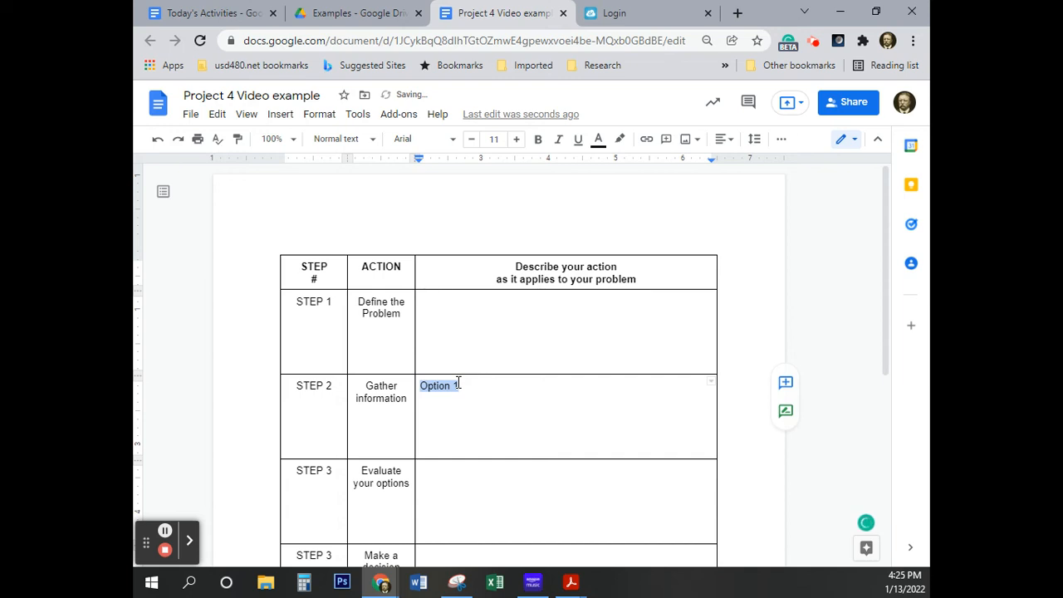
{"action": "key", "text": "ctrl+u"}
{"action": "left_click", "coordinate": [459, 385]}
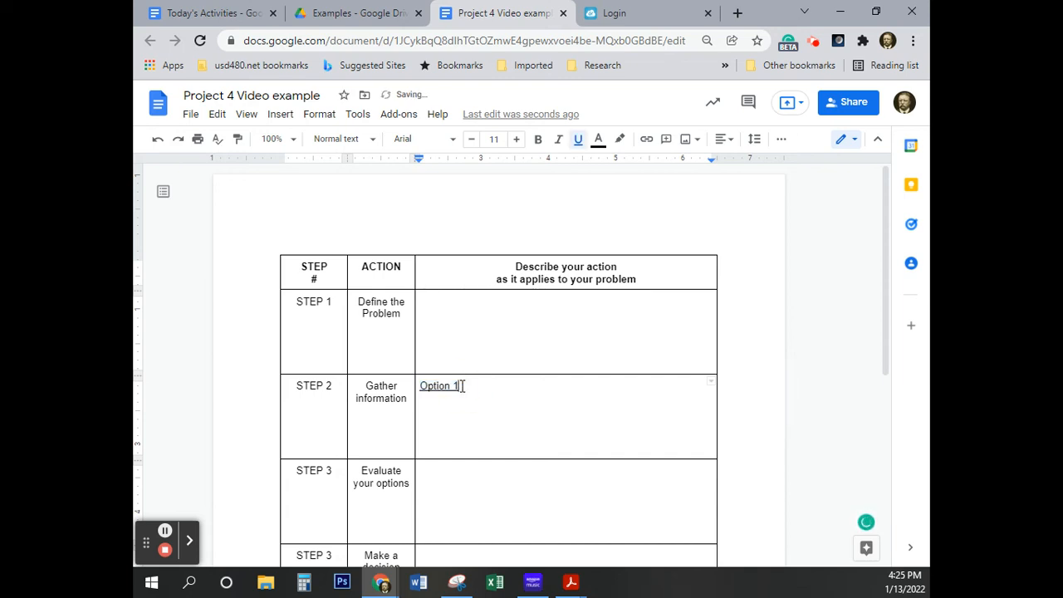
Add an underlined "Option 2" below "Option 1" in the STEP 2 description cell, leaving a blank line between them
{"action": "key", "text": "Return"}
{"action": "key", "text": "Return"}
{"action": "type", "text": "OPtion 2"}
{"action": "left_click", "coordinate": [434, 422]}
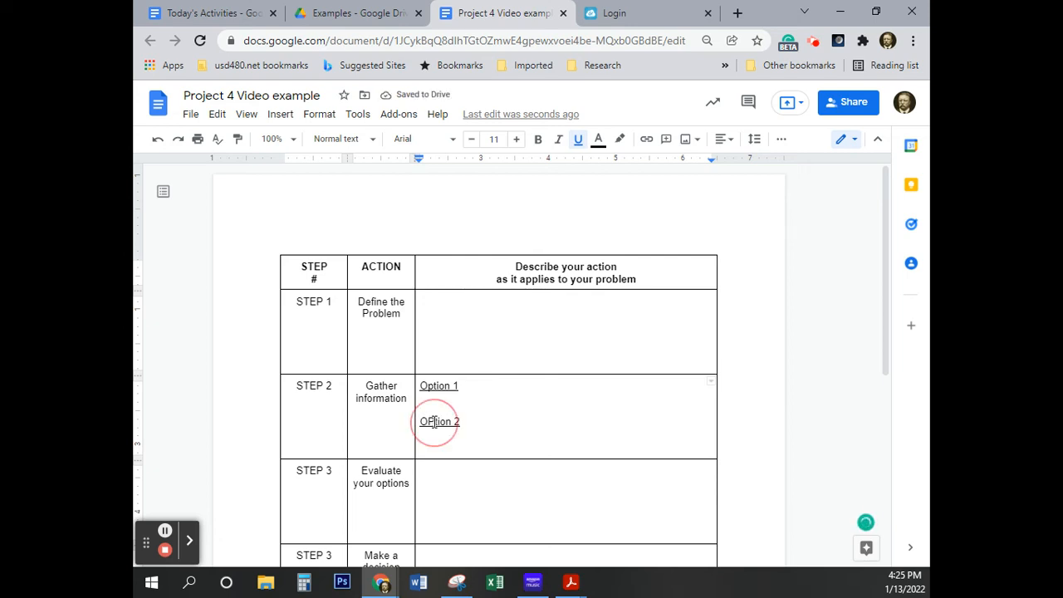
{"action": "key", "text": "BackSpace"}
{"action": "type", "text": "p"}
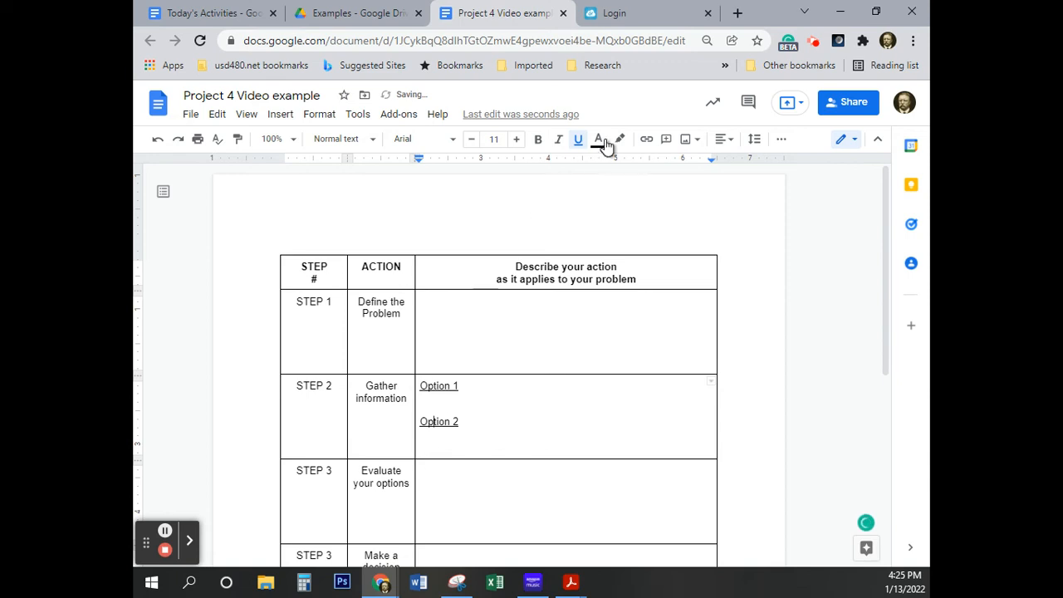
Left-align the description cell of the "Evaluate your options" row and enter "Option 1" and "Option 2" separated by a blank line
{"action": "left_click", "coordinate": [432, 475]}
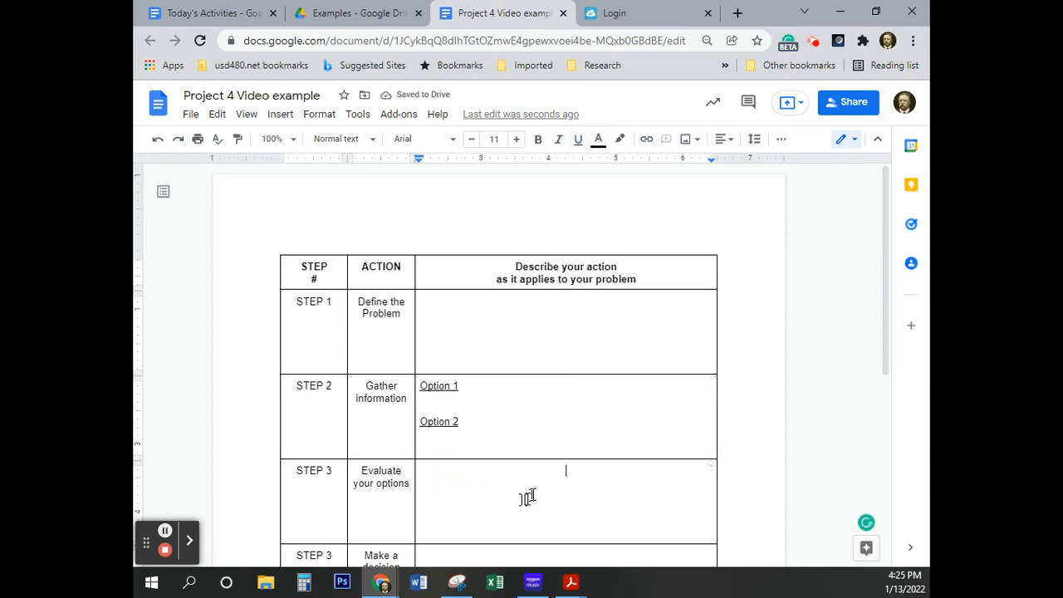
{"action": "left_click", "coordinate": [731, 141]}
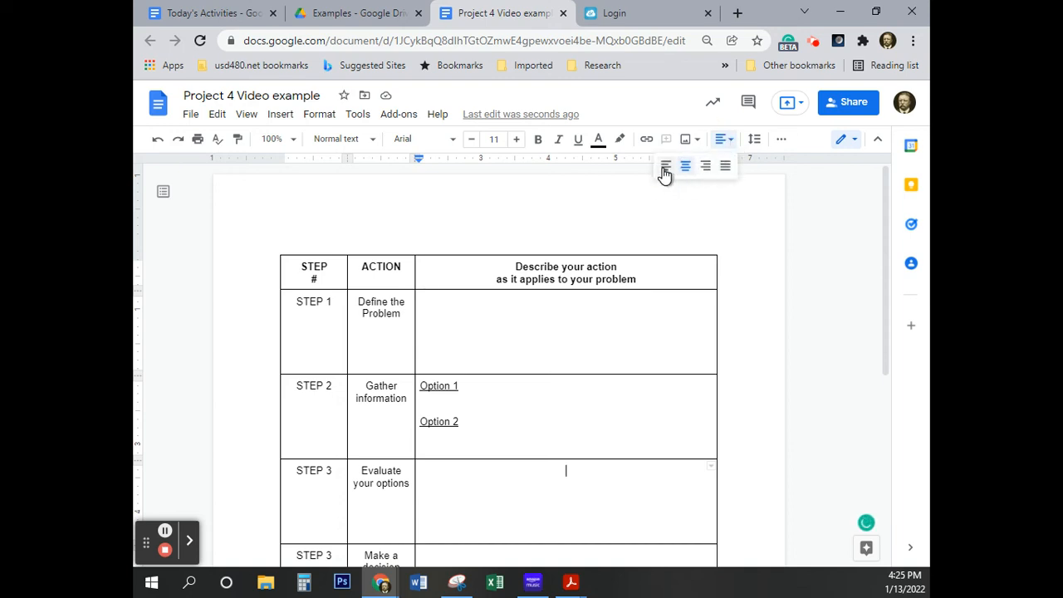
{"action": "left_click", "coordinate": [667, 172]}
{"action": "type", "text": "Option "}
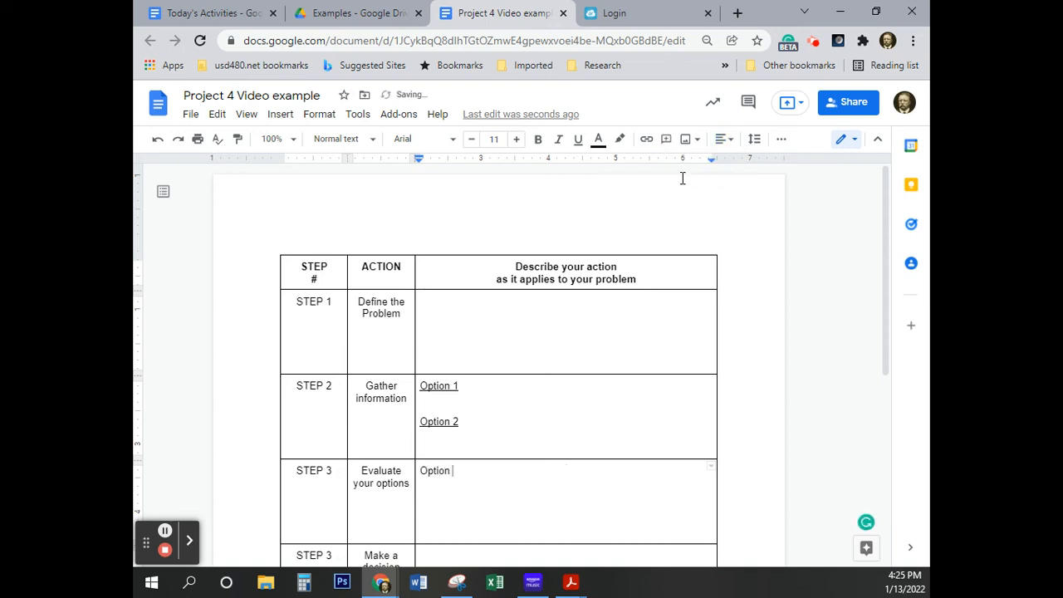
{"action": "type", "text": "1"}
{"action": "key", "text": "Return"}
{"action": "key", "text": "Return"}
{"action": "type", "text": "Option 2"}
Underline both "Option 1" and "Option 2" in the "Evaluate your options" row
{"action": "left_click_drag", "start_coordinate": [458, 471], "coordinate": [422, 475]}
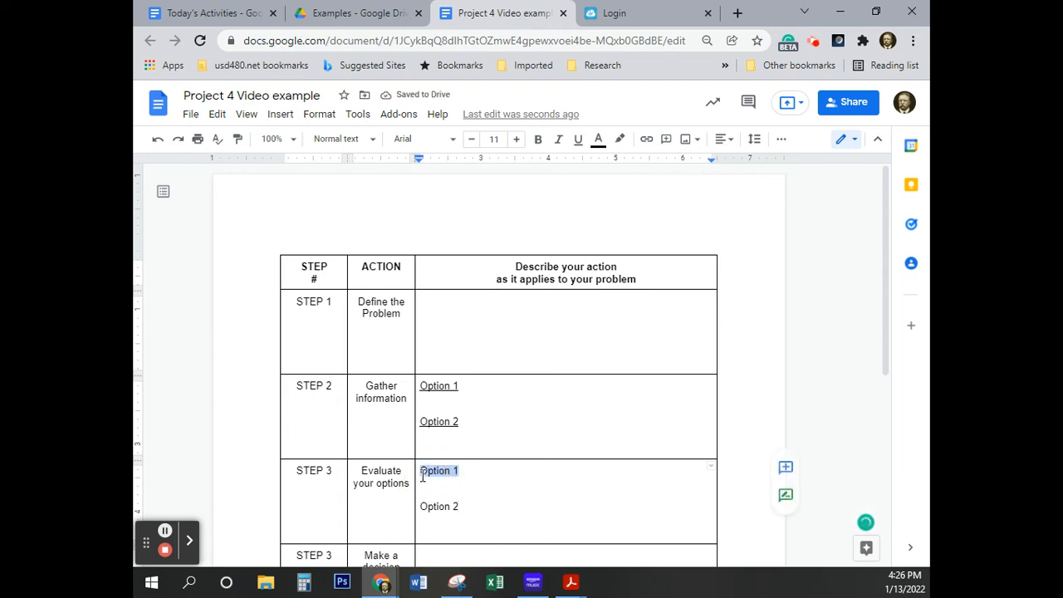
{"action": "key", "text": "ctrl+u"}
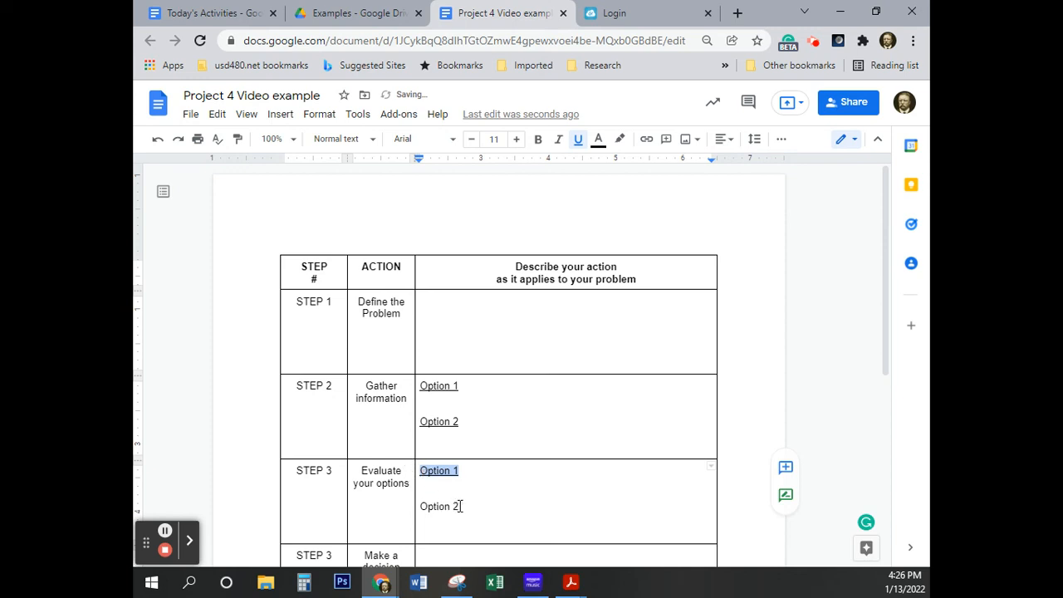
{"action": "left_click_drag", "start_coordinate": [461, 506], "coordinate": [424, 509]}
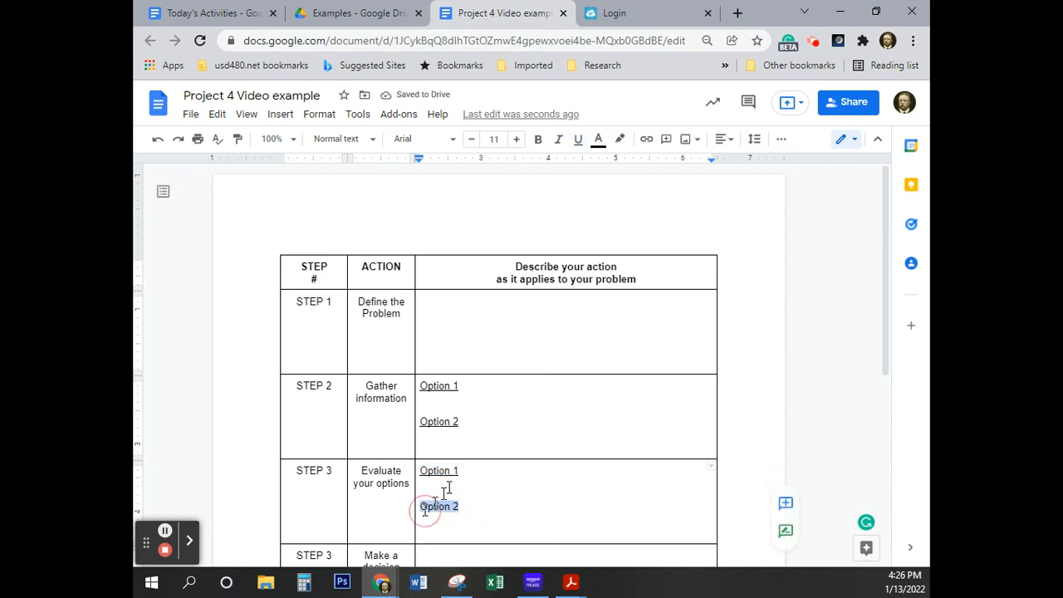
{"action": "left_click", "coordinate": [579, 141]}
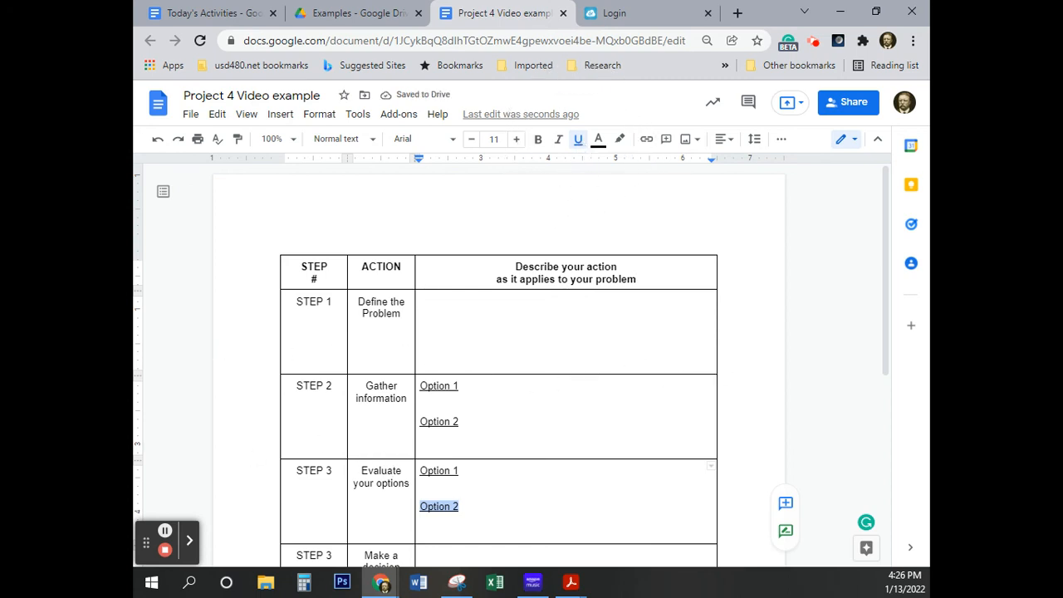
{"action": "left_click", "coordinate": [571, 583]}
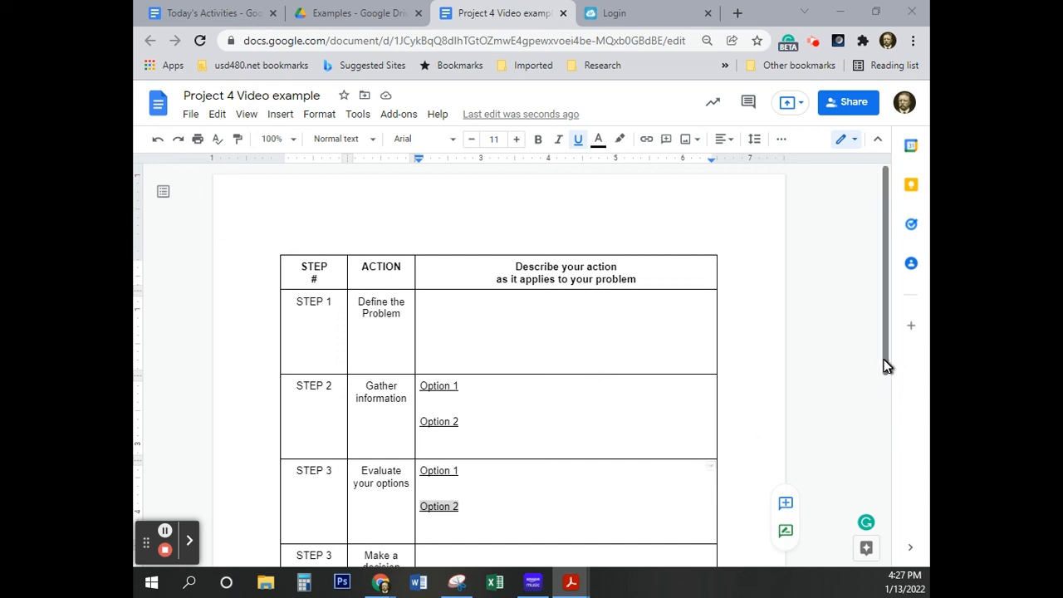
{"action": "left_click_drag", "start_coordinate": [886, 363], "coordinate": [881, 441]}
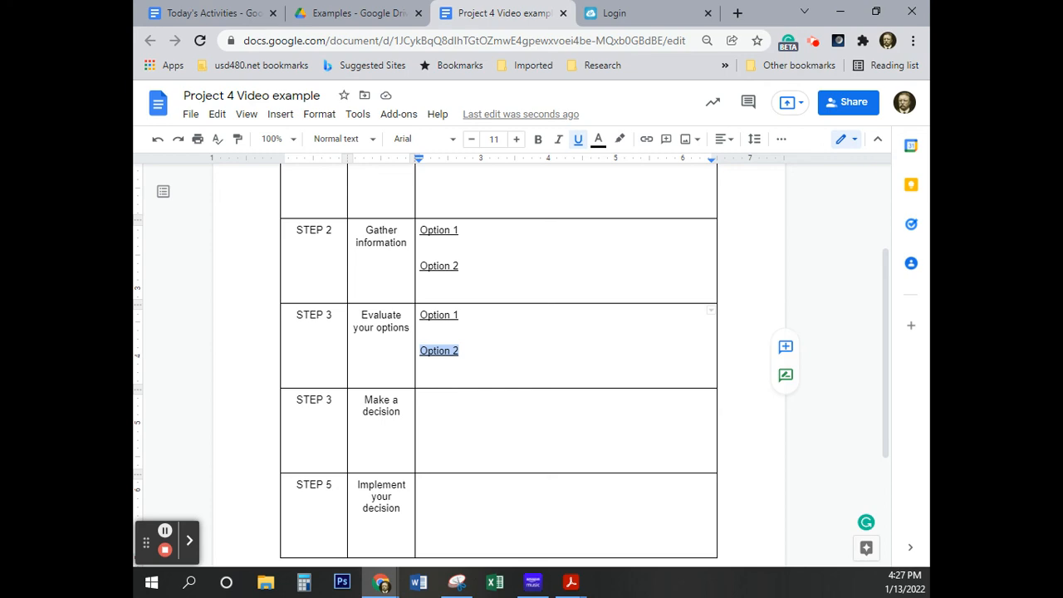
Switch to Adobe Acrobat Reader and review the five decision-making steps in GAFL_Financial_Literacy_eText.pdf before returning to the document
{"action": "left_click", "coordinate": [571, 583]}
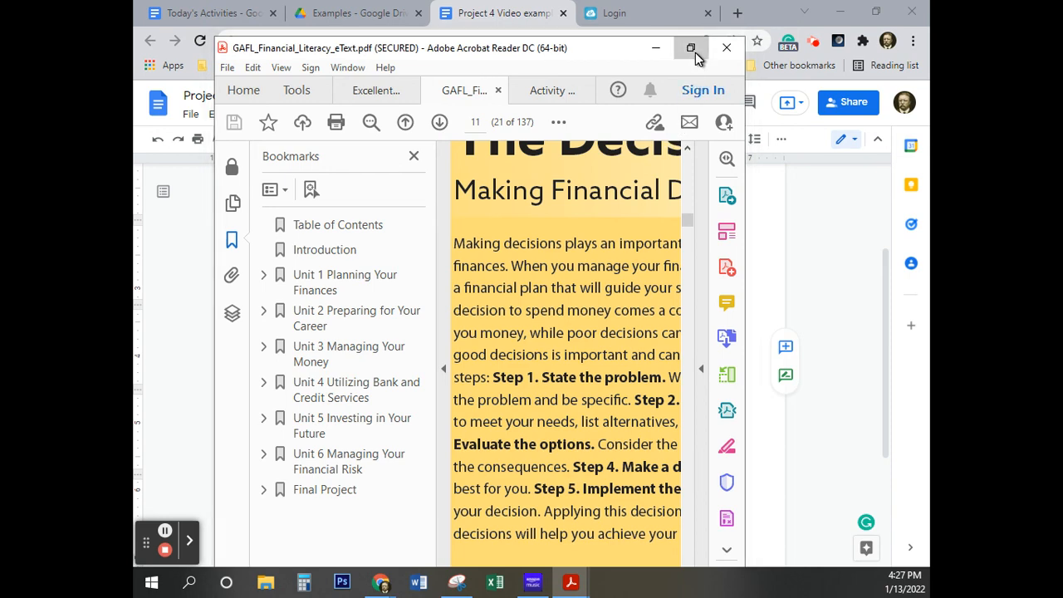
{"action": "left_click", "coordinate": [691, 50]}
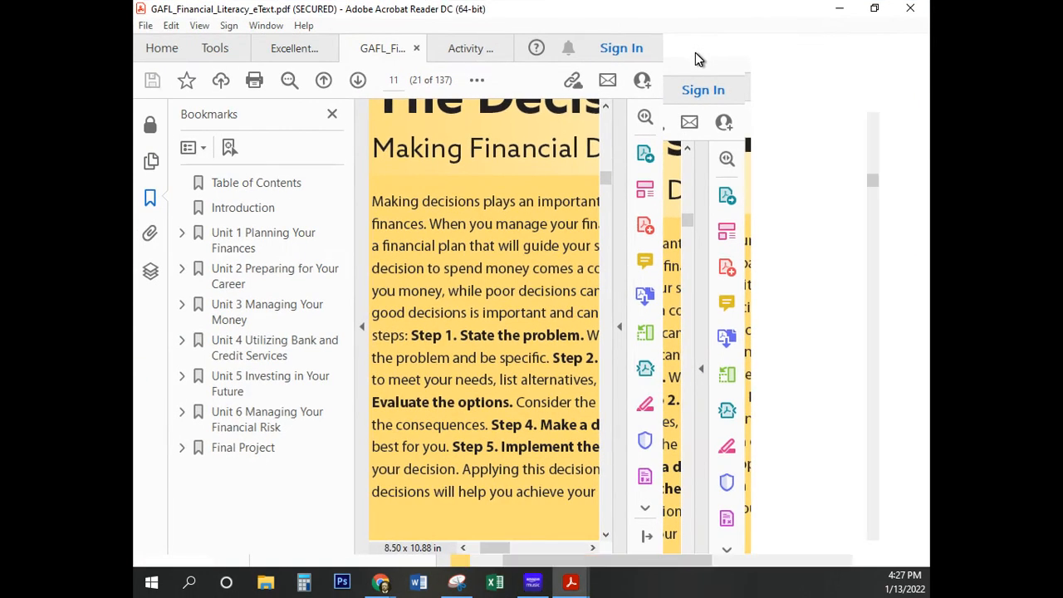
{"action": "scroll", "coordinate": [687, 227], "scroll_direction": "up", "scroll_amount": 1}
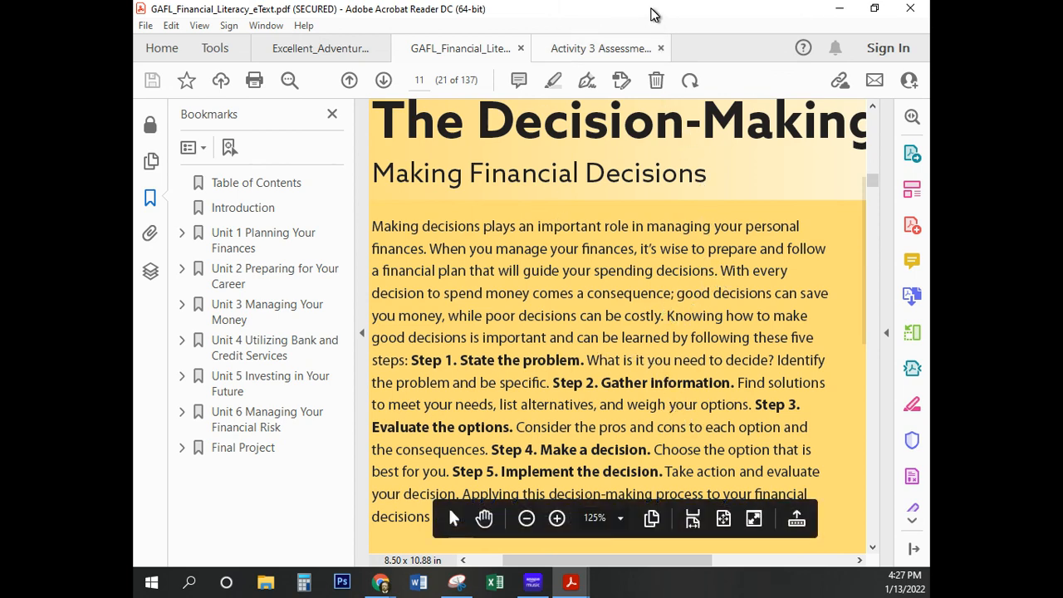
{"action": "left_click_drag", "start_coordinate": [655, 15], "coordinate": [135, 162]}
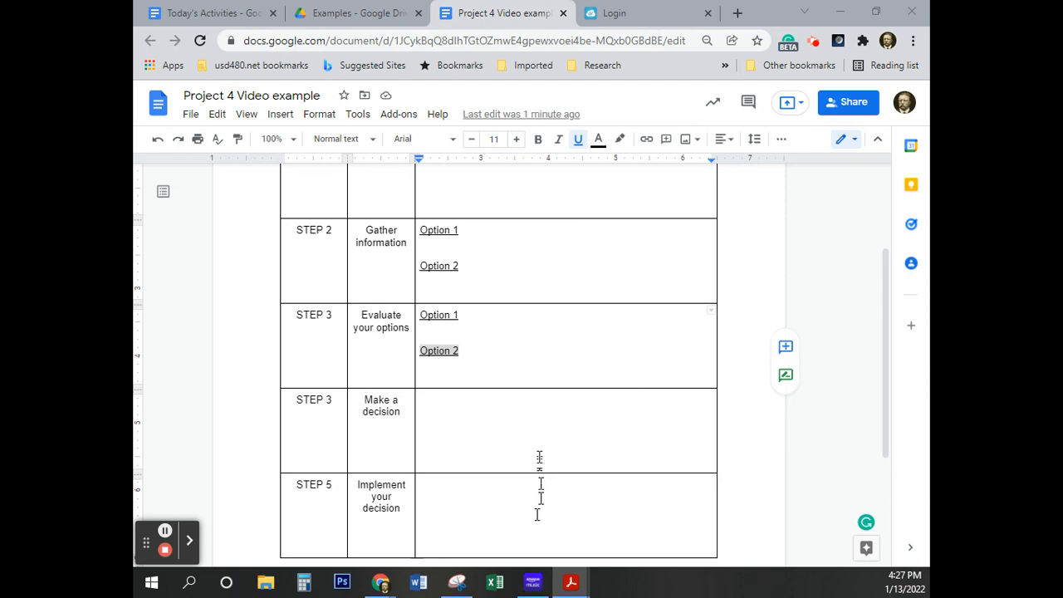
{"action": "scroll", "coordinate": [540, 449], "scroll_direction": "up", "scroll_amount": 4}
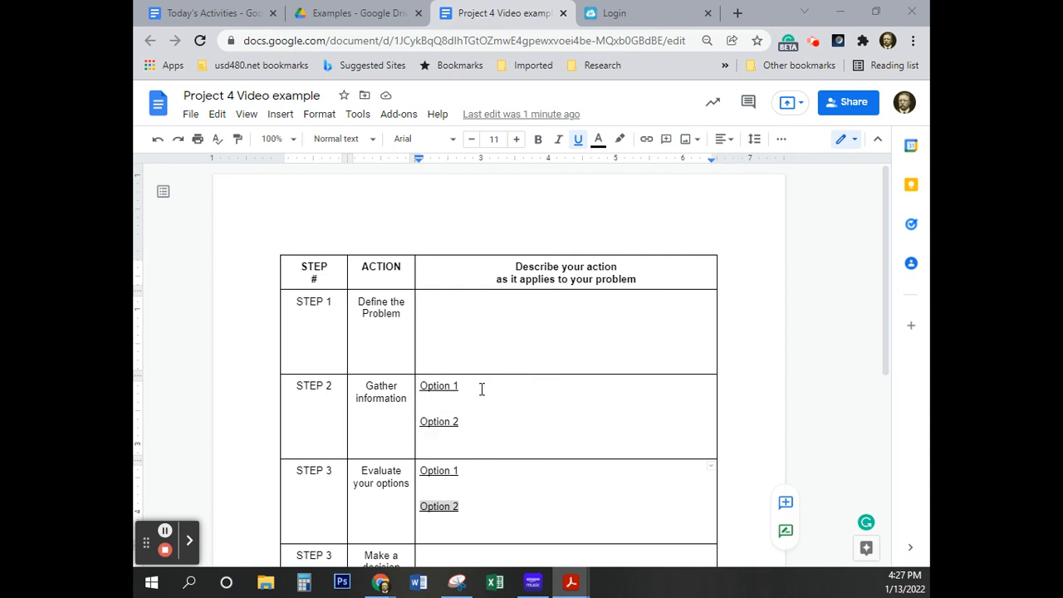
{"action": "left_click", "coordinate": [484, 421]}
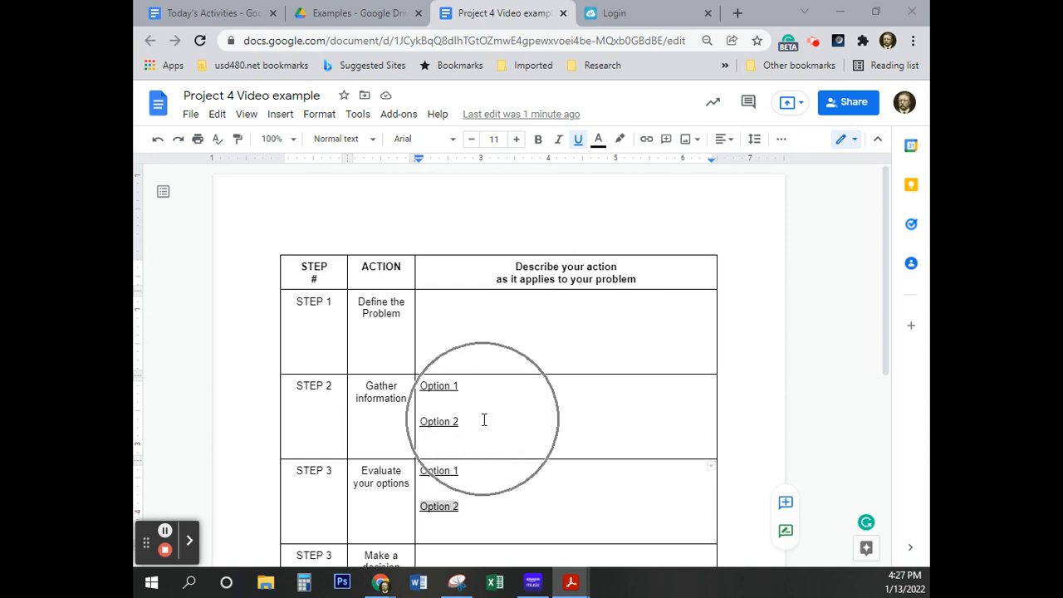
{"action": "scroll", "coordinate": [483, 420], "scroll_direction": "down", "scroll_amount": 2}
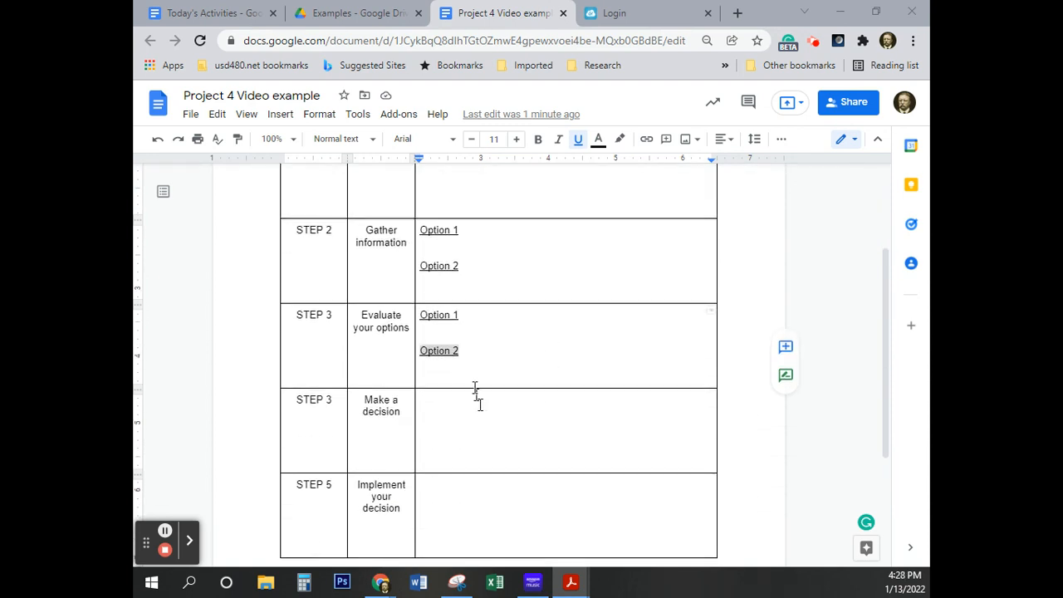
Add the sample word "typing" after "Option 1" in the "Evaluate your options" row
{"action": "left_click", "coordinate": [476, 323]}
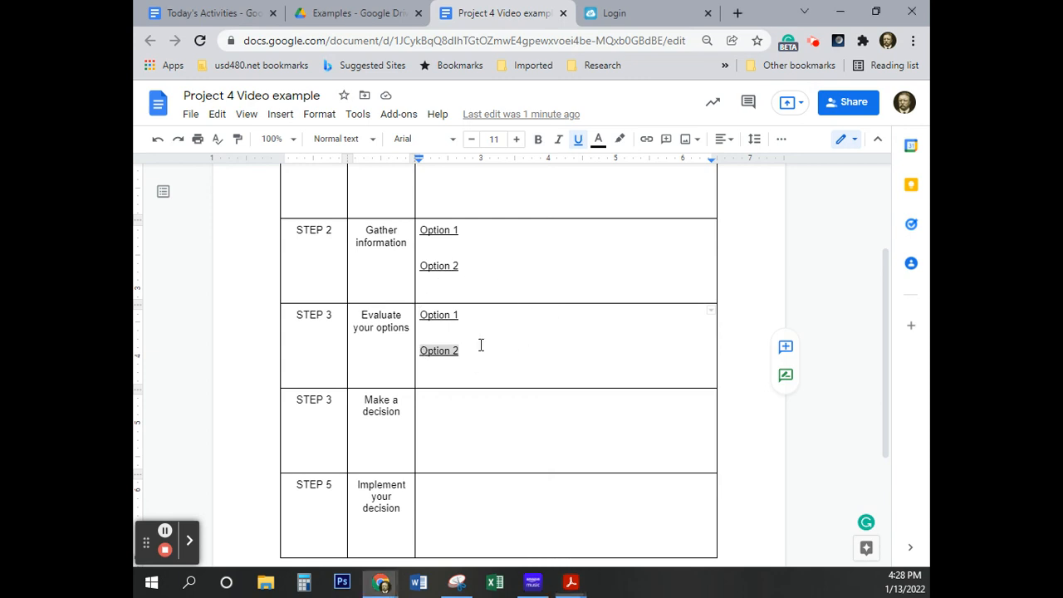
{"action": "double_click", "coordinate": [481, 344]}
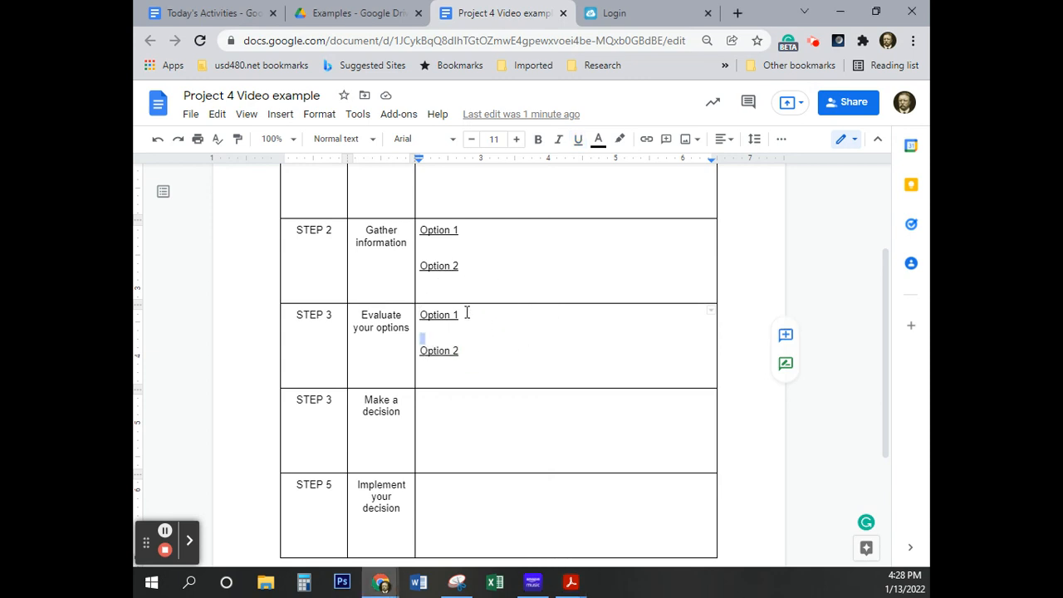
{"action": "left_click", "coordinate": [467, 312]}
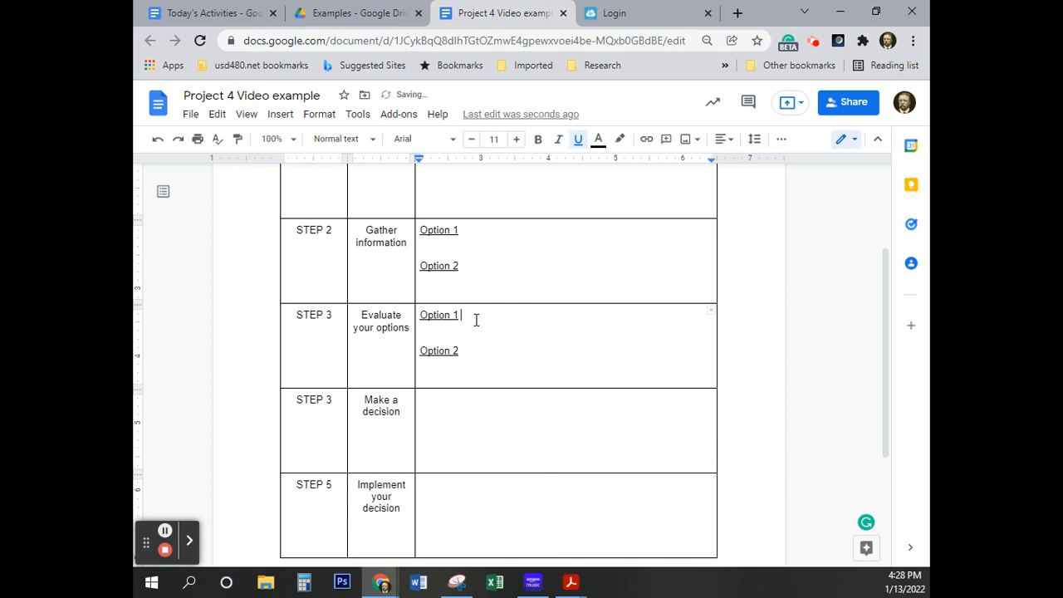
{"action": "type", "text": "typing"}
Remove the underline from the word "typing" only, keeping "Option 1" underlined
{"action": "left_click_drag", "start_coordinate": [489, 316], "coordinate": [458, 318]}
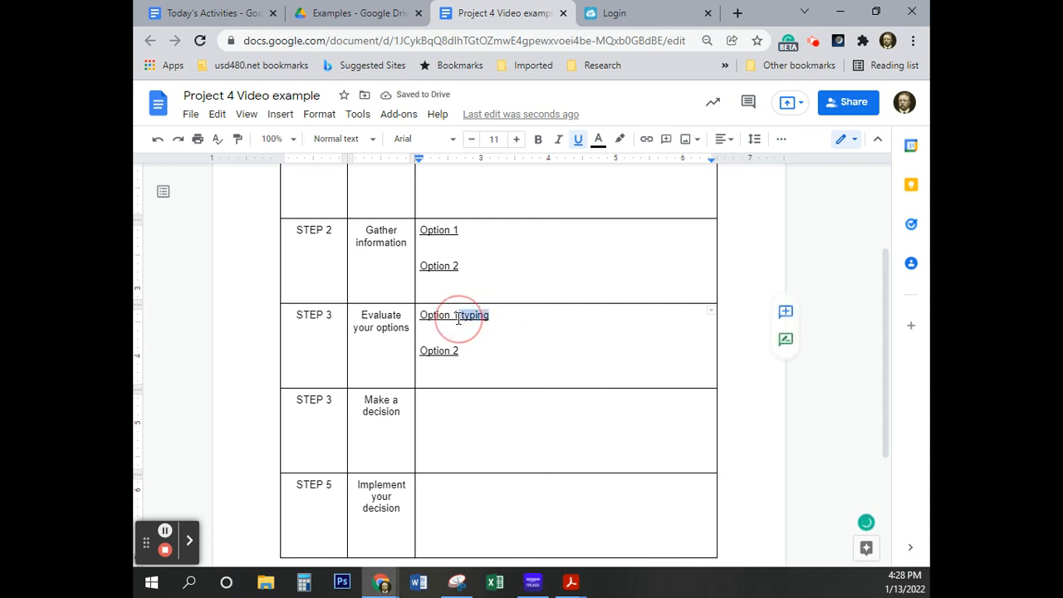
{"action": "left_click", "coordinate": [598, 140]}
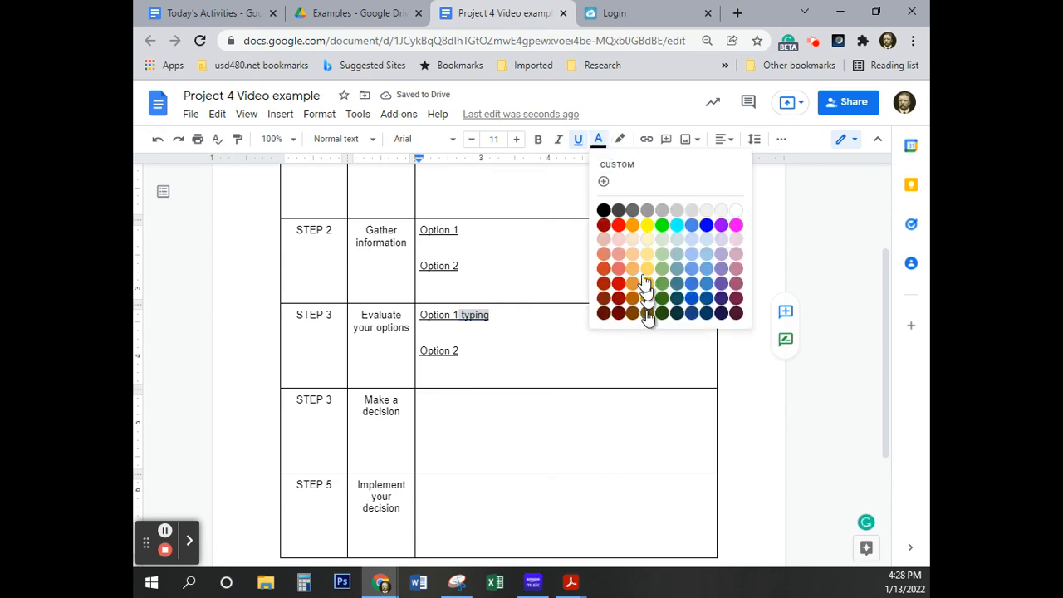
{"action": "left_click", "coordinate": [577, 143]}
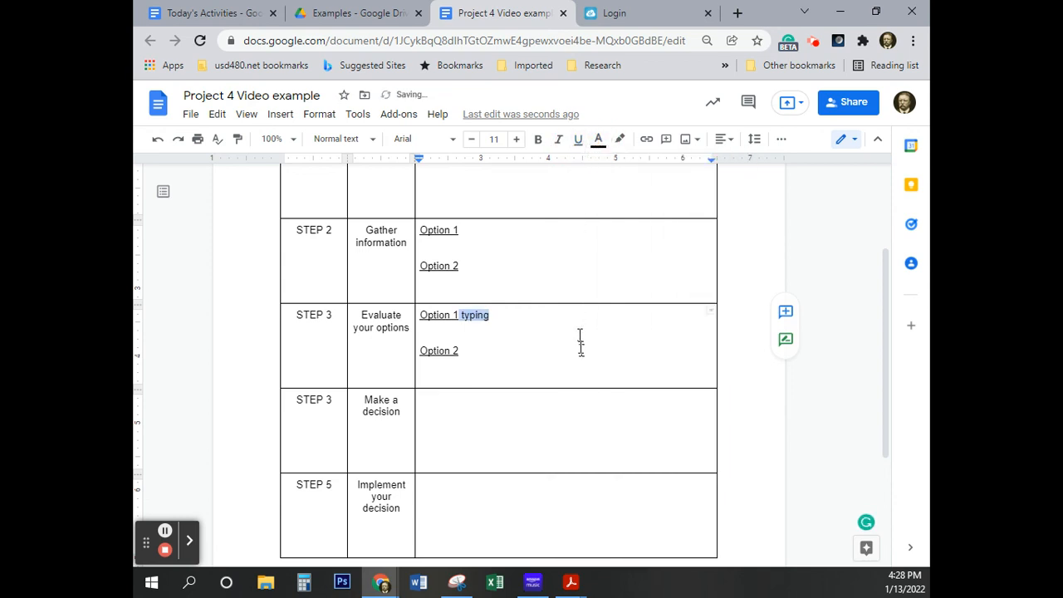
{"action": "left_click", "coordinate": [572, 376]}
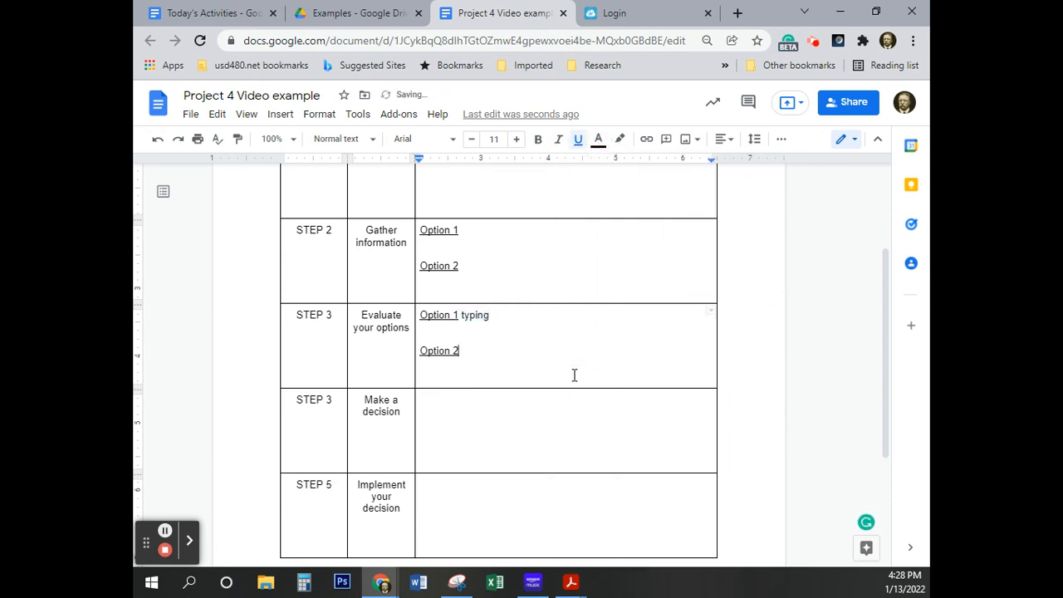
Delete the sample word "typing" and its preceding space after "Option 1" in the "Evaluate your options" row
{"action": "left_click", "coordinate": [507, 318]}
{"action": "key", "text": "BackSpace"}
{"action": "key", "text": "BackSpace"}
{"action": "key", "text": "BackSpace"}
{"action": "key", "text": "BackSpace"}
{"action": "key", "text": "BackSpace"}
{"action": "key", "text": "BackSpace"}
{"action": "key", "text": "BackSpace"}
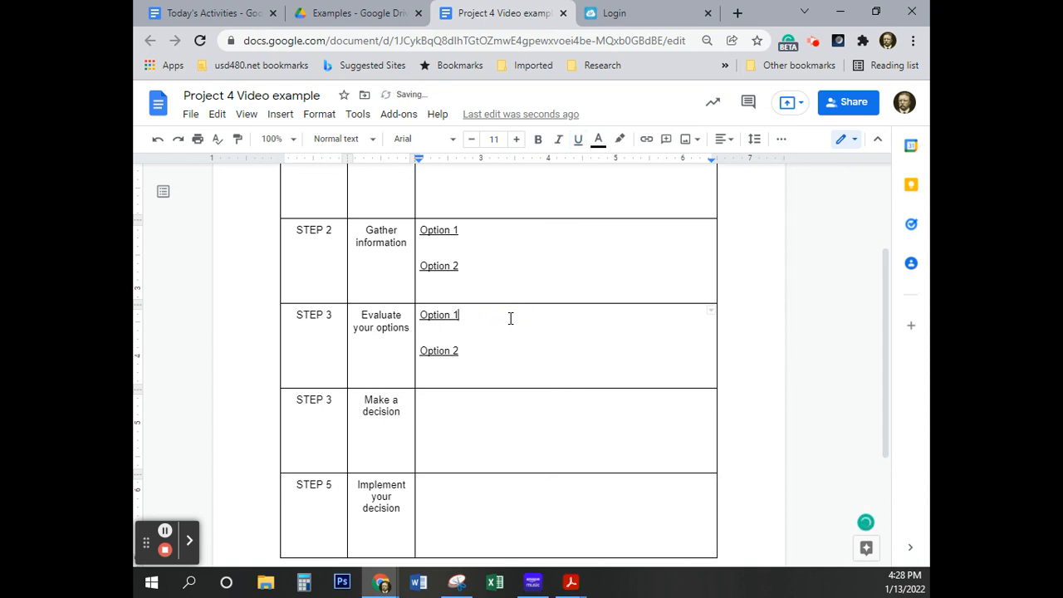